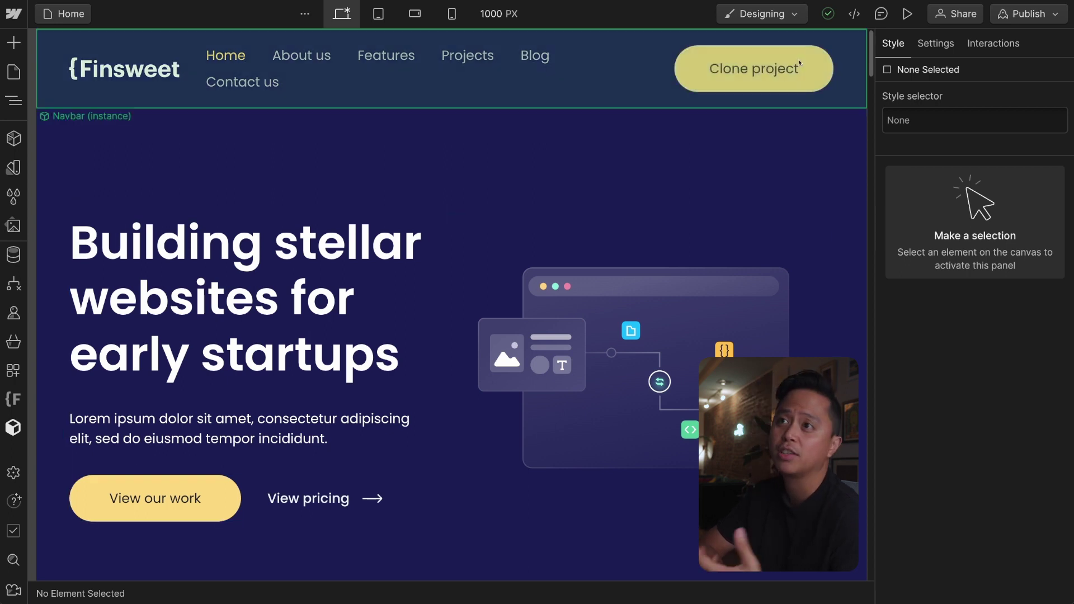
Inspect the hero's padding-bottom spacer, home_header_component grid and padding-global wrapper
click(128, 183)
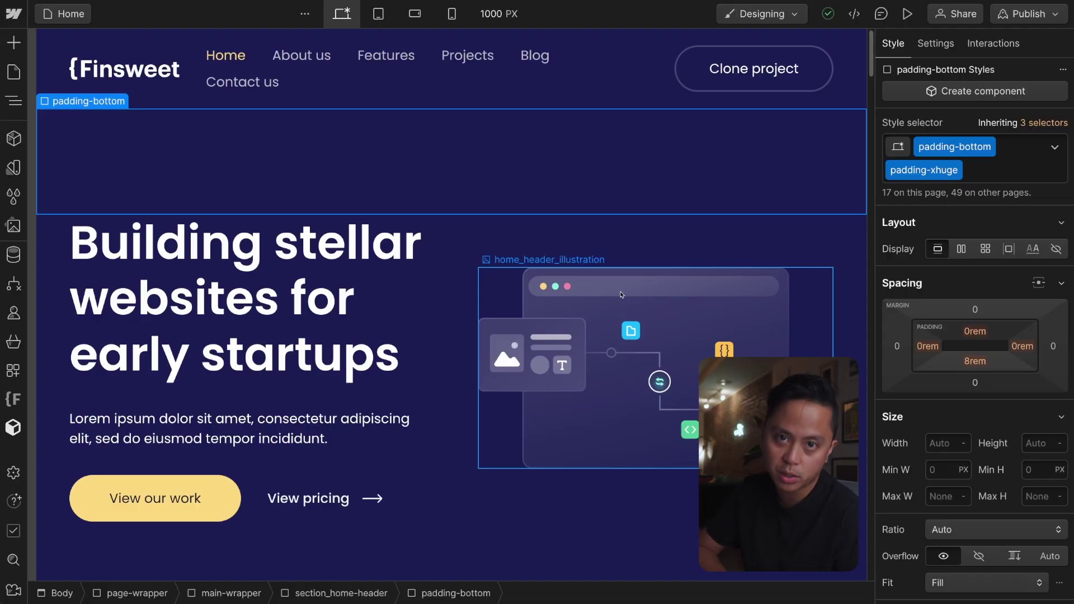
click(642, 252)
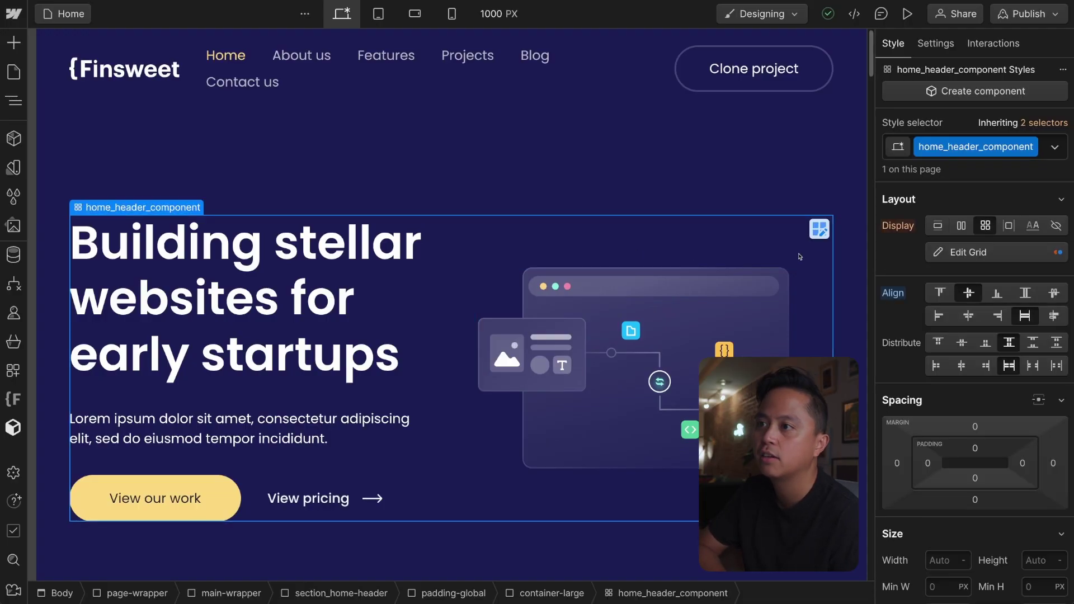
click(861, 266)
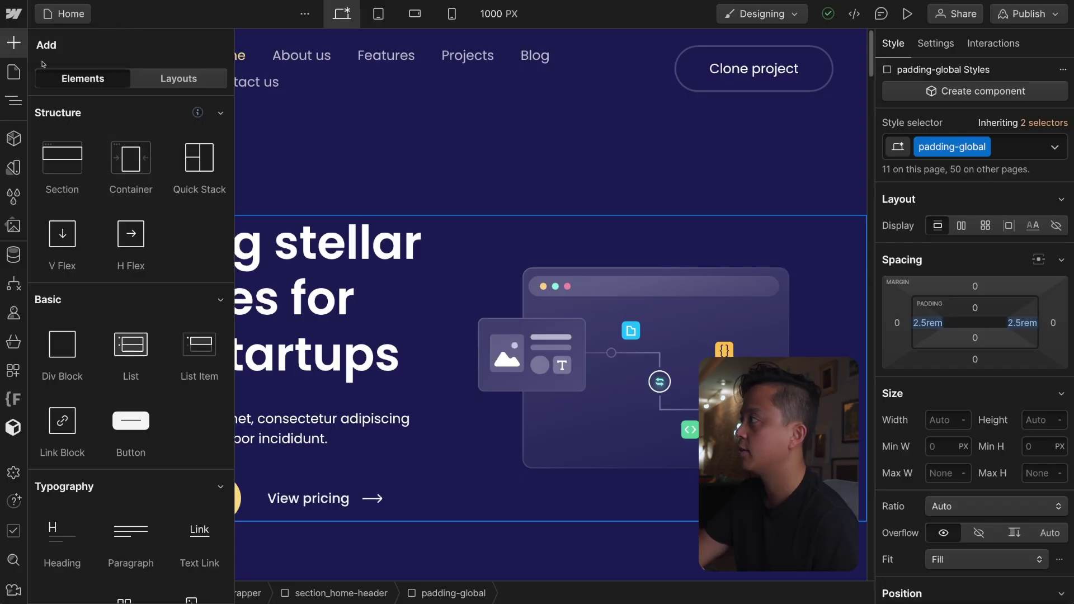
scroll(197, 119, down, 2)
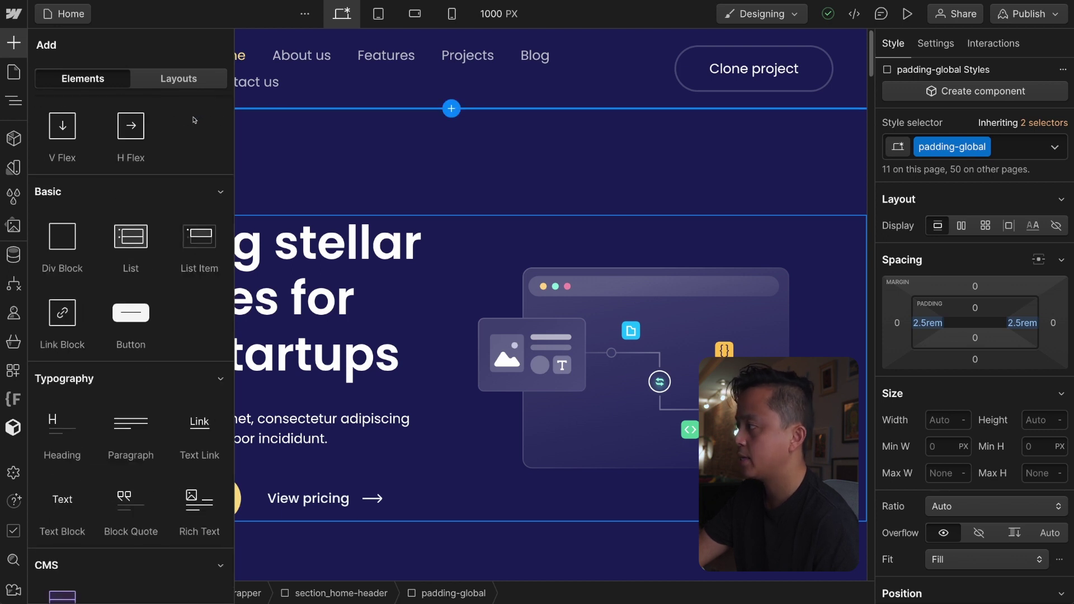
scroll(194, 120, down, 7)
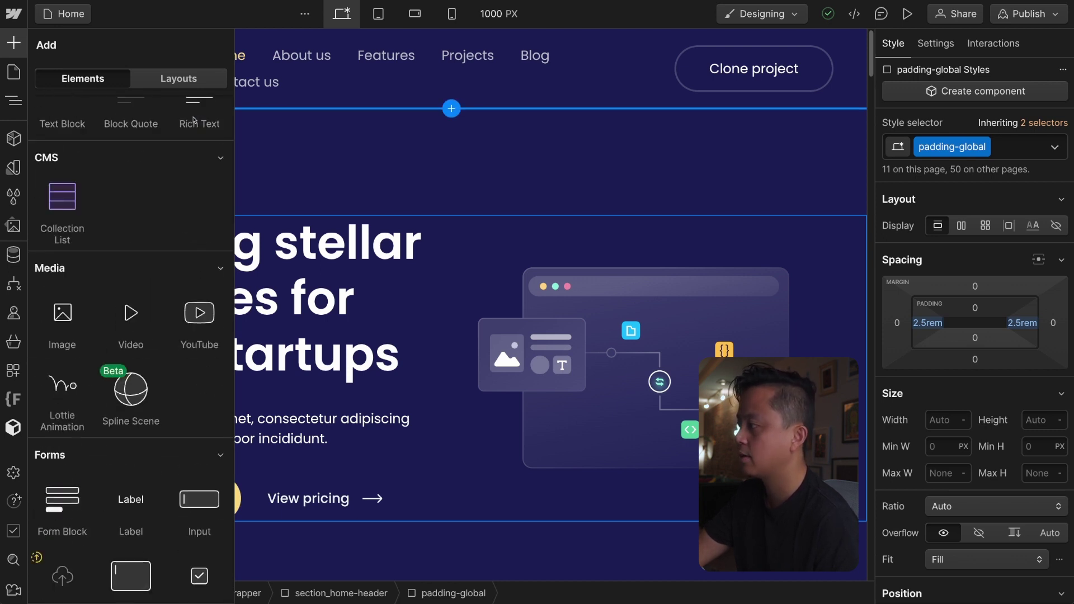
scroll(196, 269, down, 2)
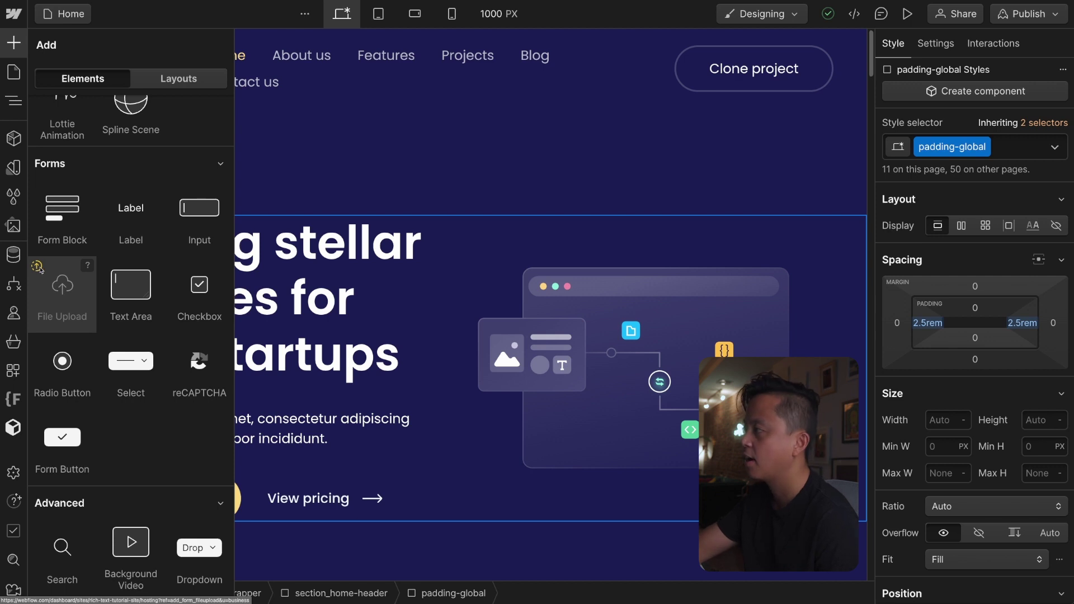
scroll(55, 279, down, 2)
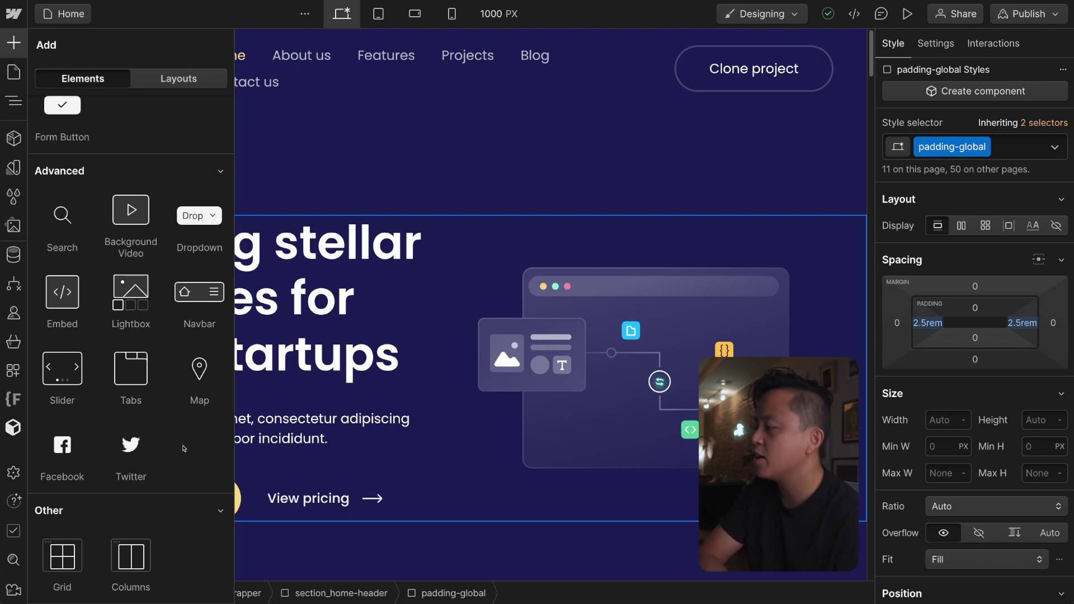
scroll(132, 543, up, 10)
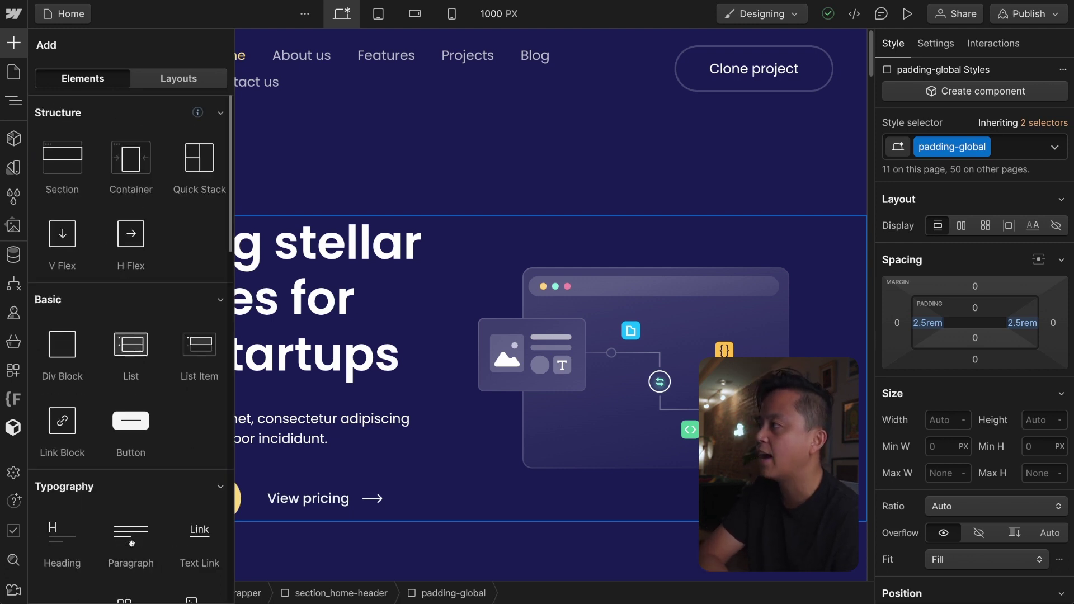
scroll(132, 543, down, 10)
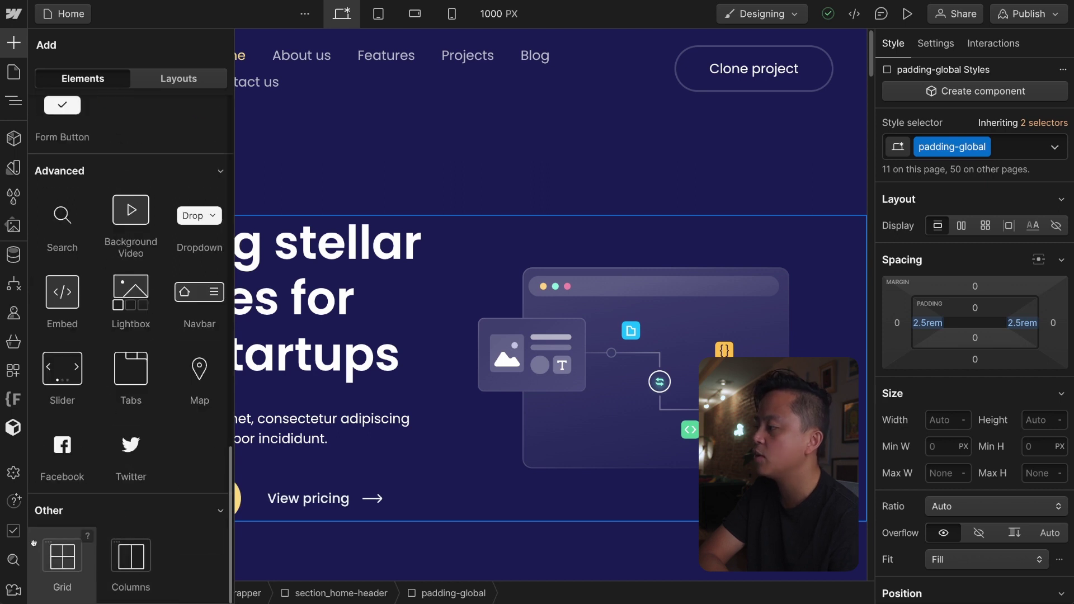
scroll(151, 554, up, 10)
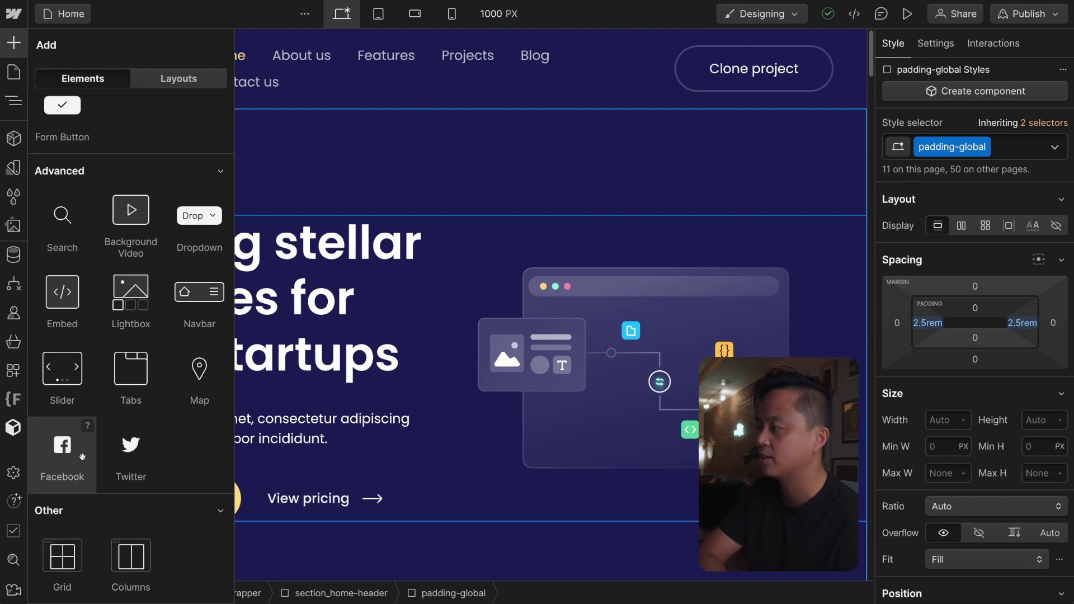
Preview the Layouts library, return to Elements, dismiss the announcement, and show the Pages list
click(160, 85)
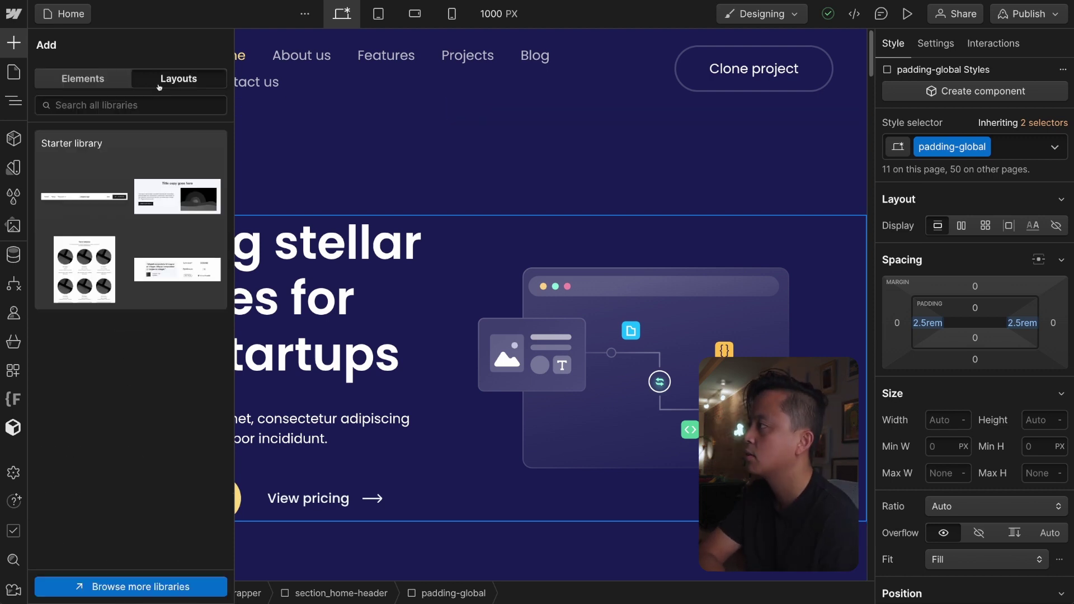
click(94, 85)
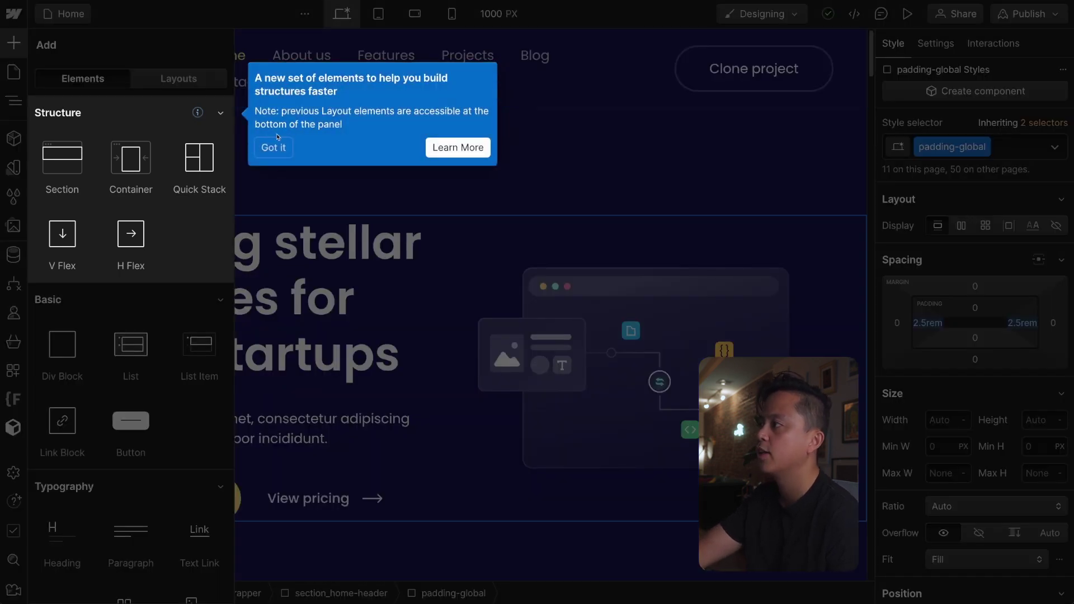
click(273, 148)
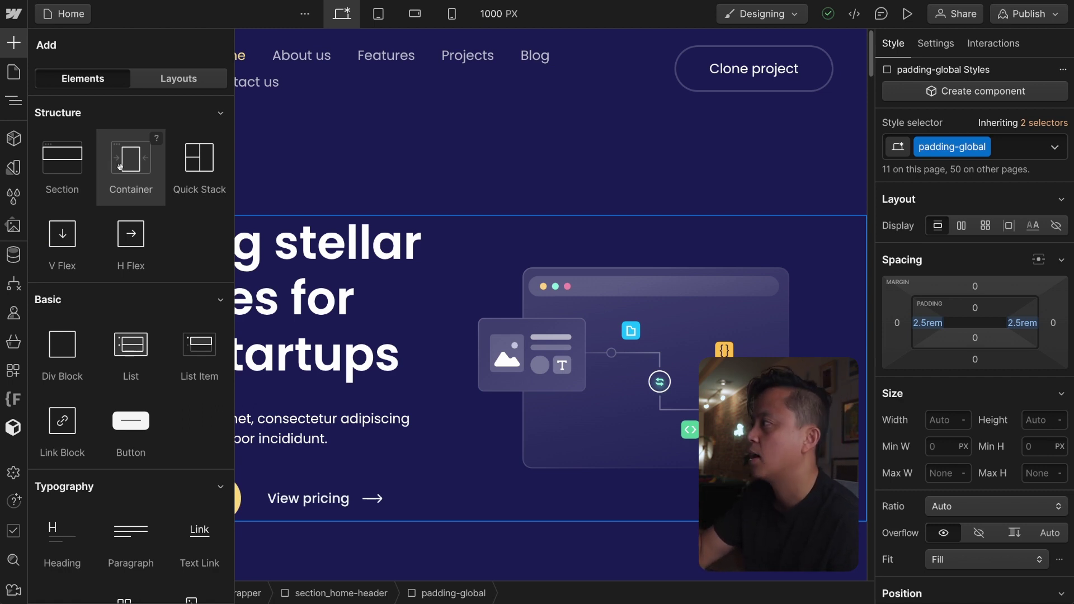
scroll(119, 166, down, 3)
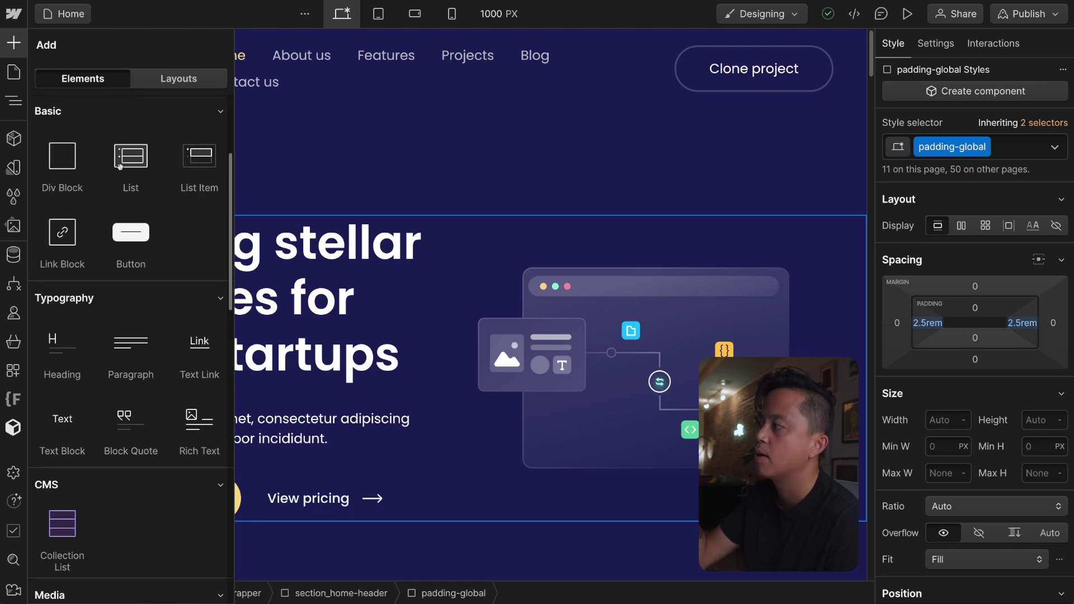
click(13, 69)
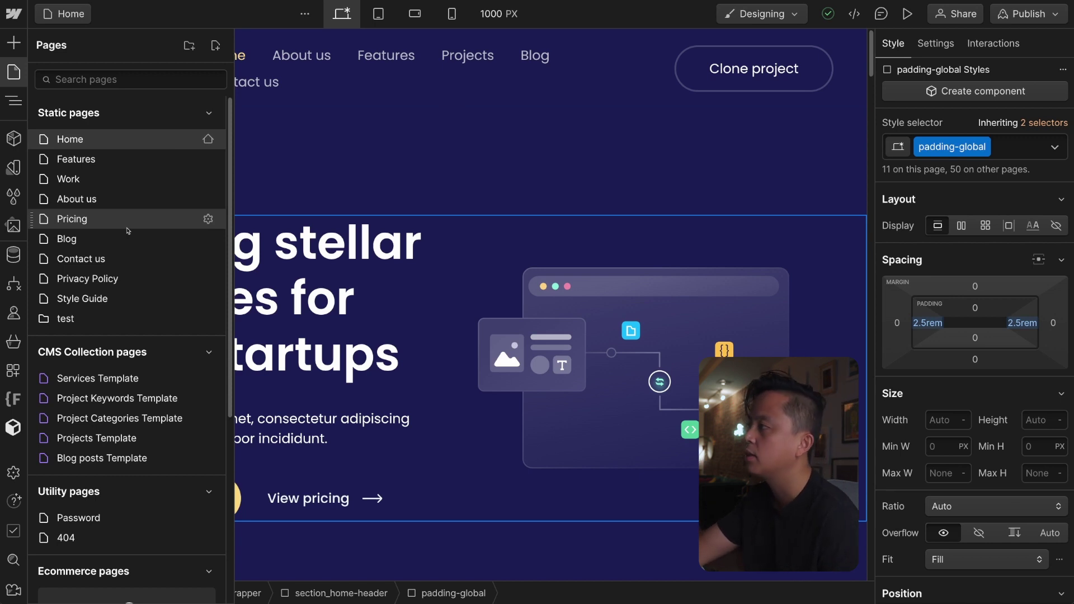
Scroll through the Pages panel to review the static, CMS and utility pages
scroll(127, 230, down, 5)
scroll(112, 251, up, 5)
scroll(100, 280, down, 6)
scroll(95, 292, up, 5)
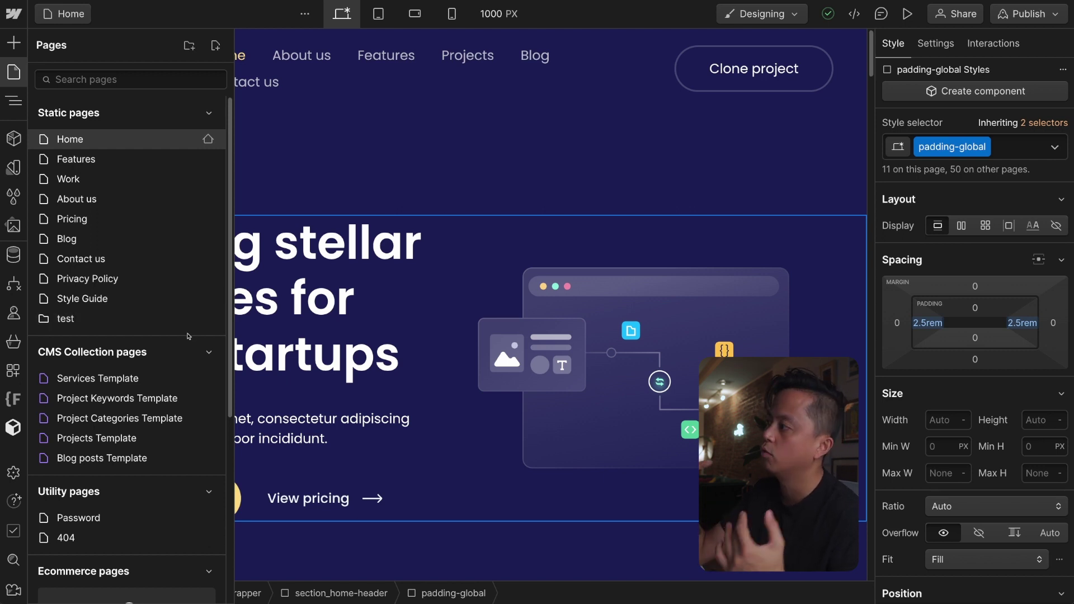
Start a new page folder, leave Parent Folder as None, and close it without creating
click(189, 45)
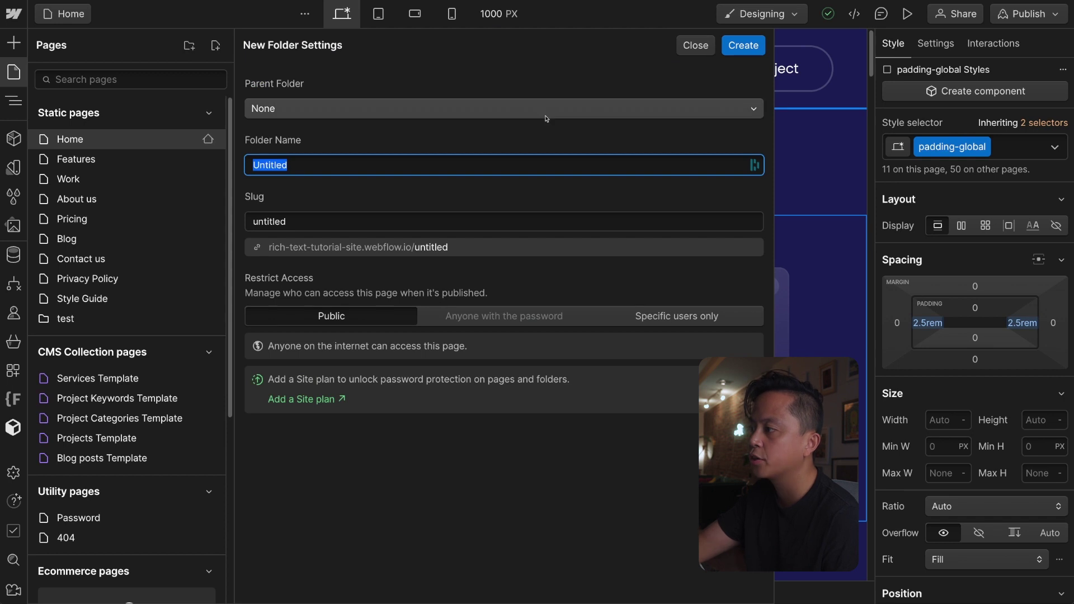
click(355, 105)
click(379, 84)
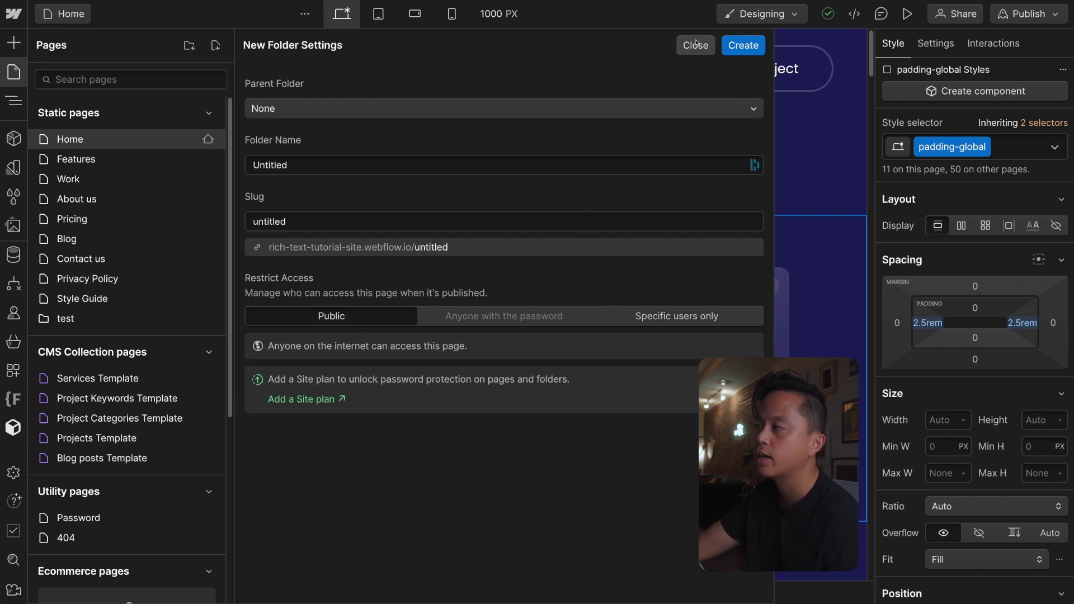
click(696, 44)
Collapse and re-expand the Static, CMS Collection and Utility page sections
click(204, 113)
click(204, 142)
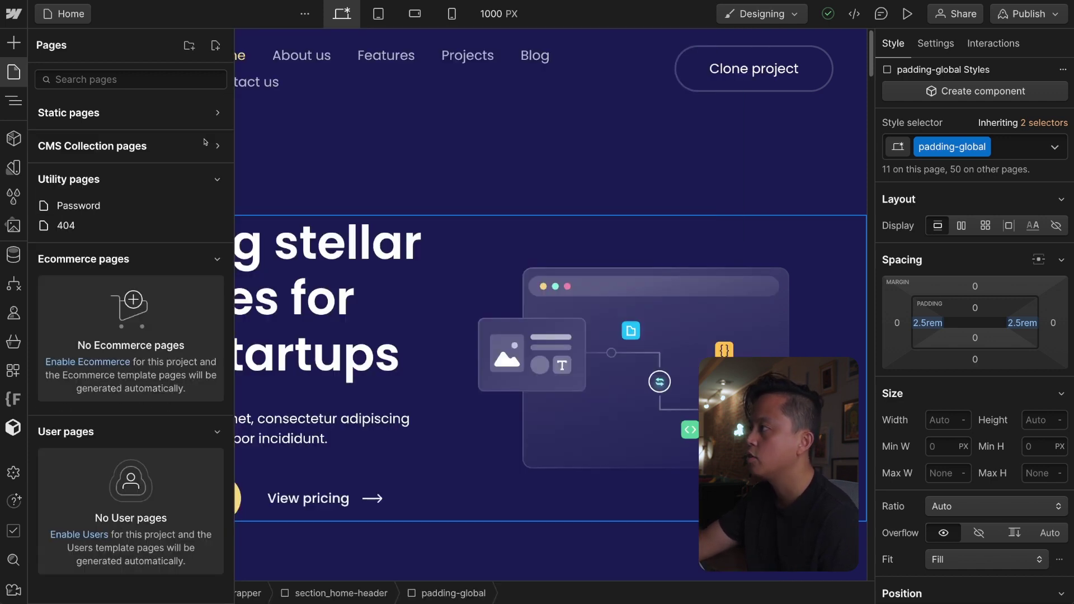
click(216, 181)
click(217, 180)
click(217, 145)
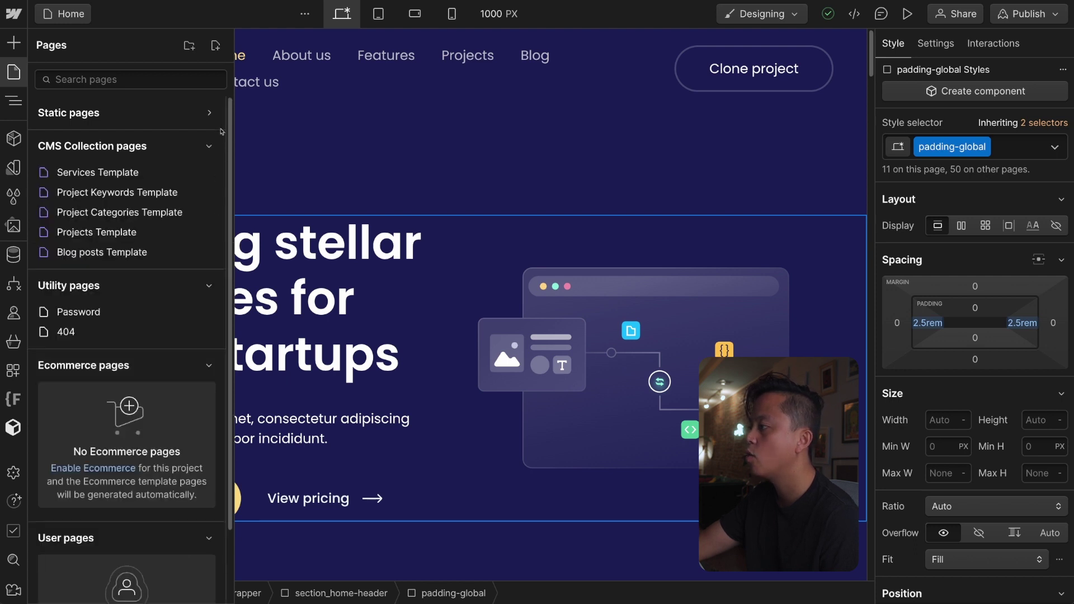
click(217, 112)
scroll(190, 338, down, 5)
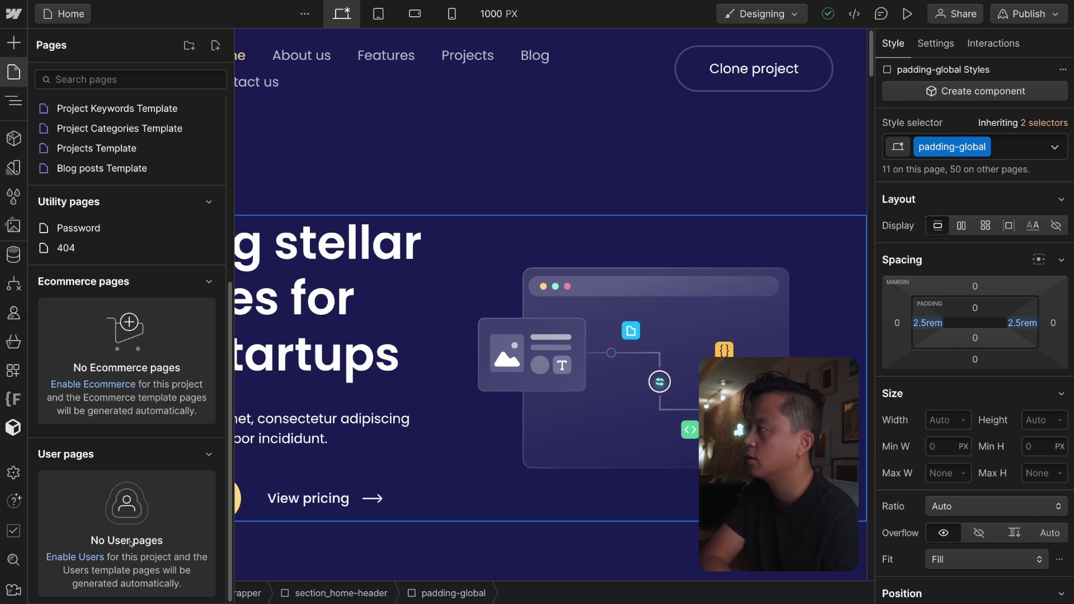
scroll(131, 543, up, 5)
Show the Navigator and expand home_header_component and home_header_content
key(z)
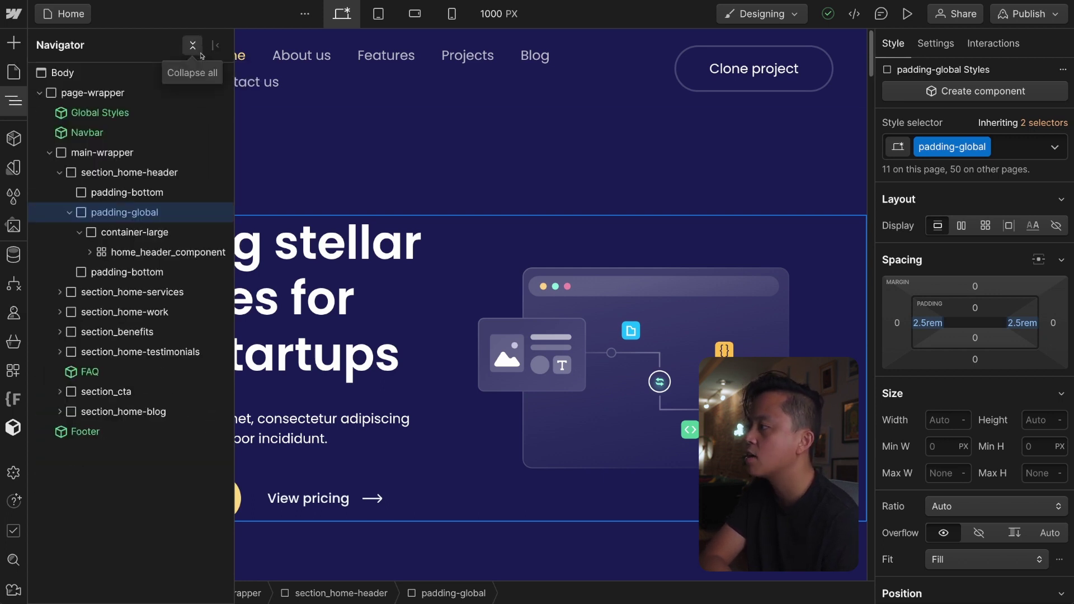
click(90, 252)
click(100, 272)
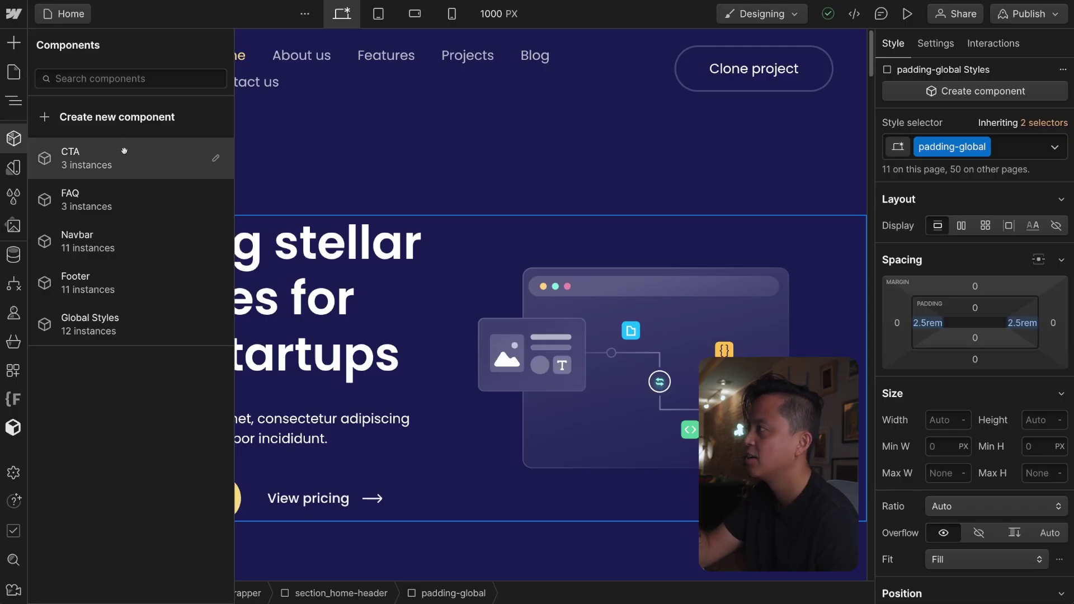
Start a new component, cancel it, then reopen and close the Components list
click(117, 117)
click(146, 219)
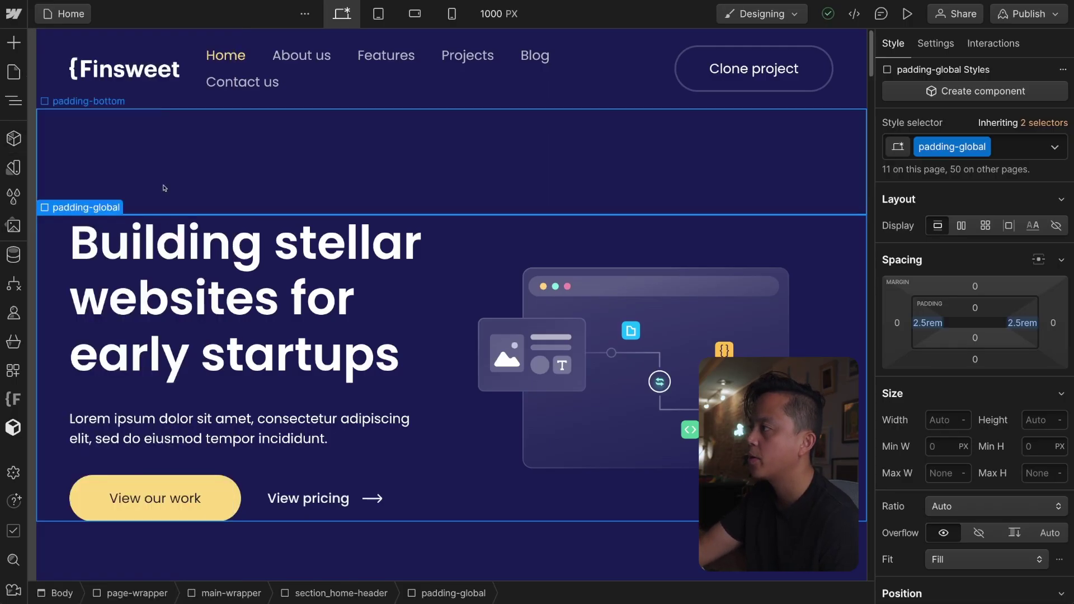
click(14, 138)
click(14, 138)
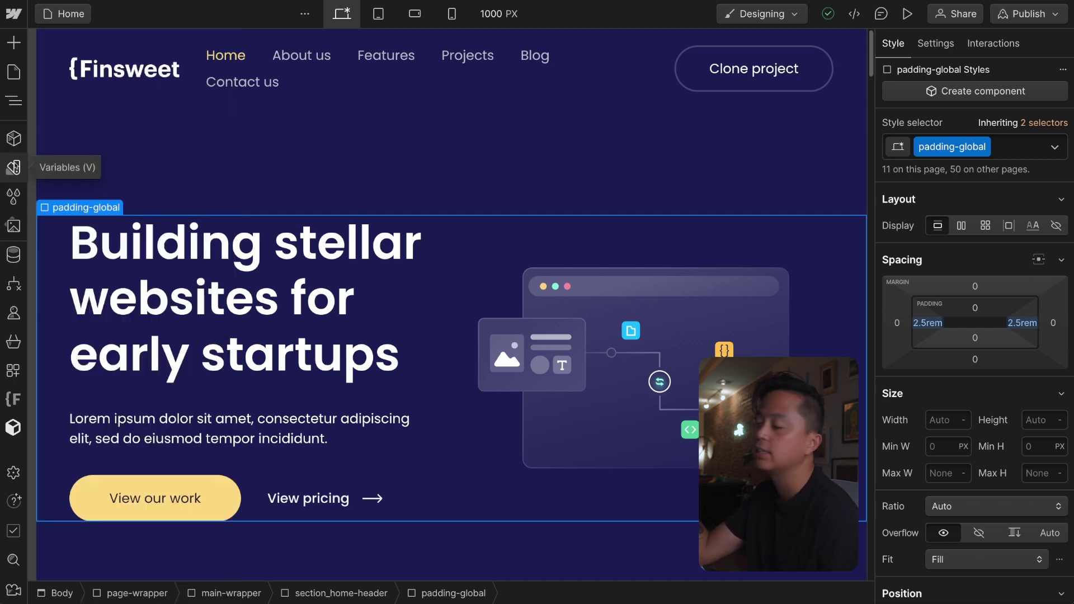
In the colour variables, link Dark Blue to Blue, then revert it to #282938
click(14, 166)
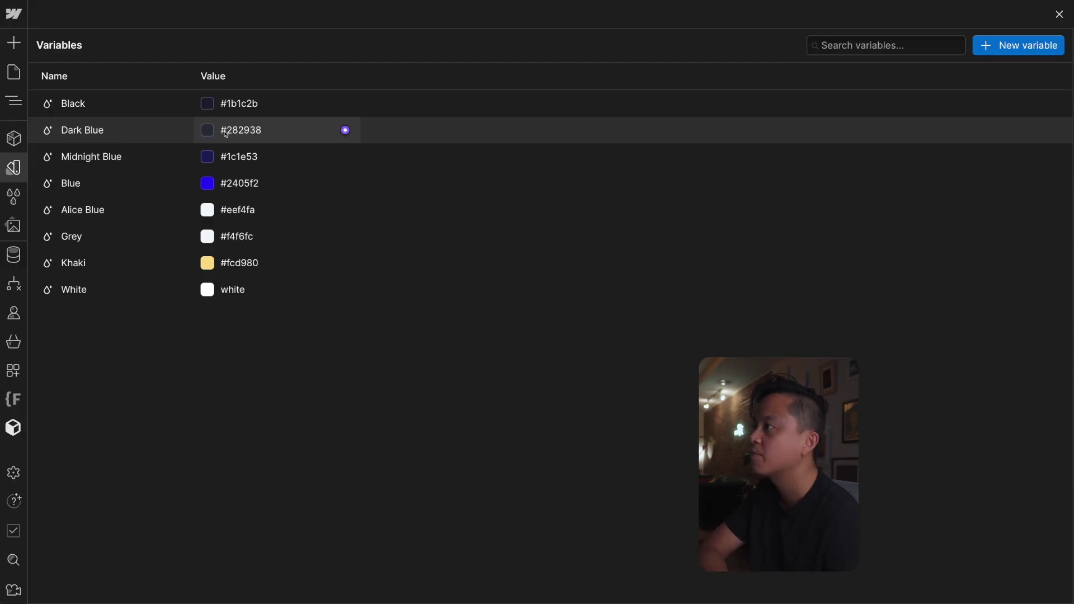
click(345, 131)
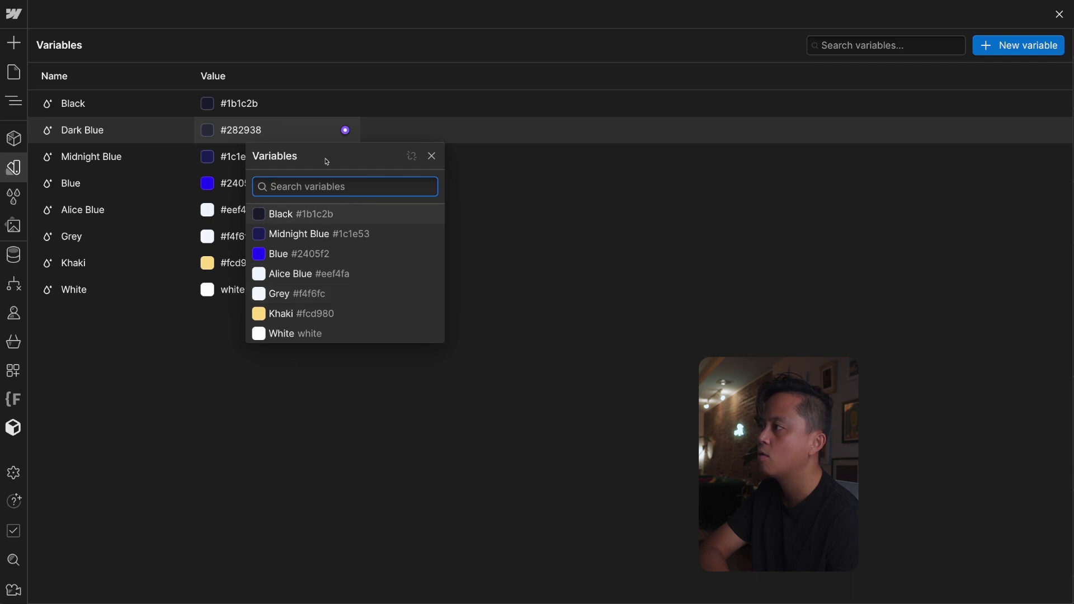
click(292, 254)
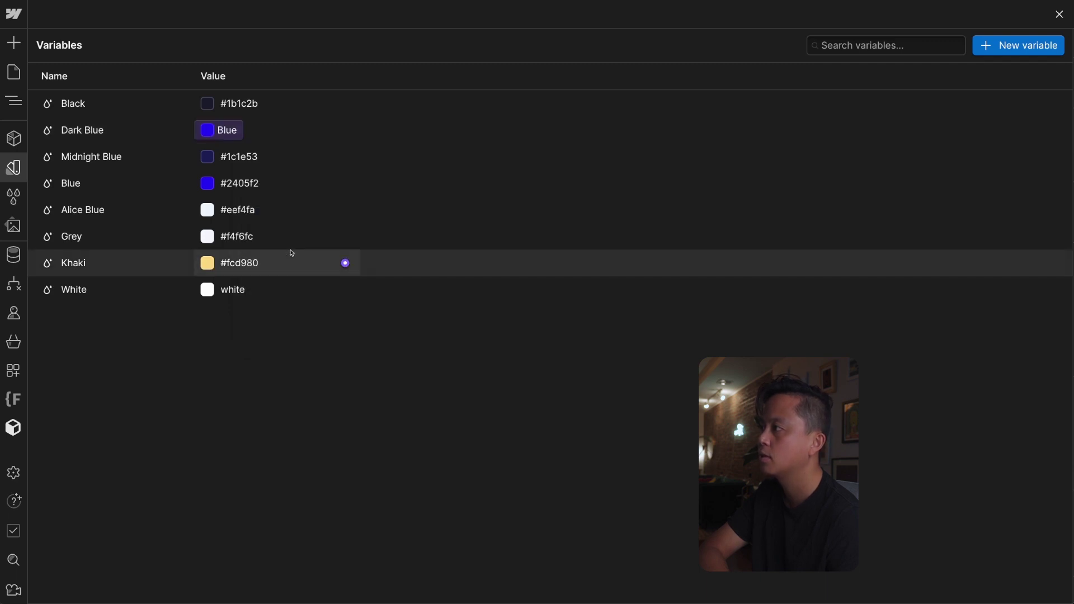
click(201, 134)
key(Escape)
key(ctrl+z)
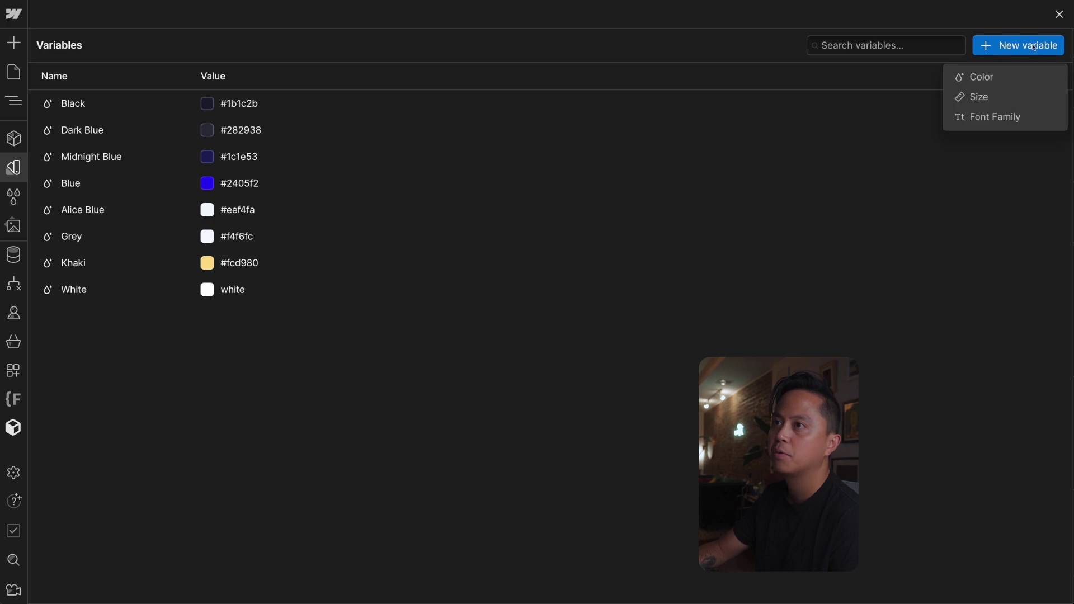
Create a new Size variable with value 0 in REM units, then close Variables
click(988, 103)
click(259, 321)
double_click(210, 317)
click(325, 317)
click(328, 330)
click(322, 316)
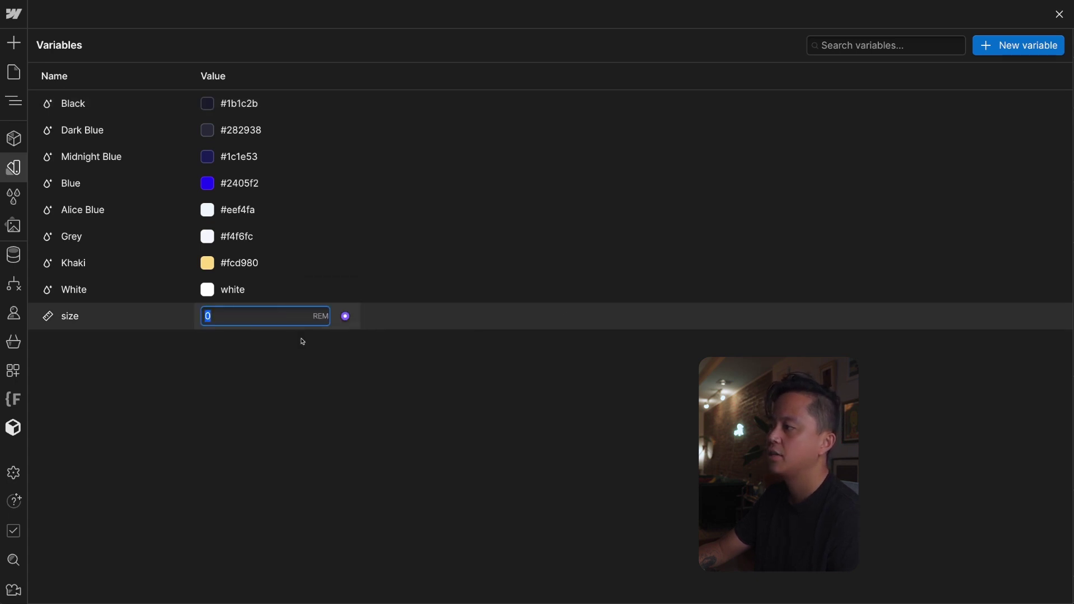
click(423, 366)
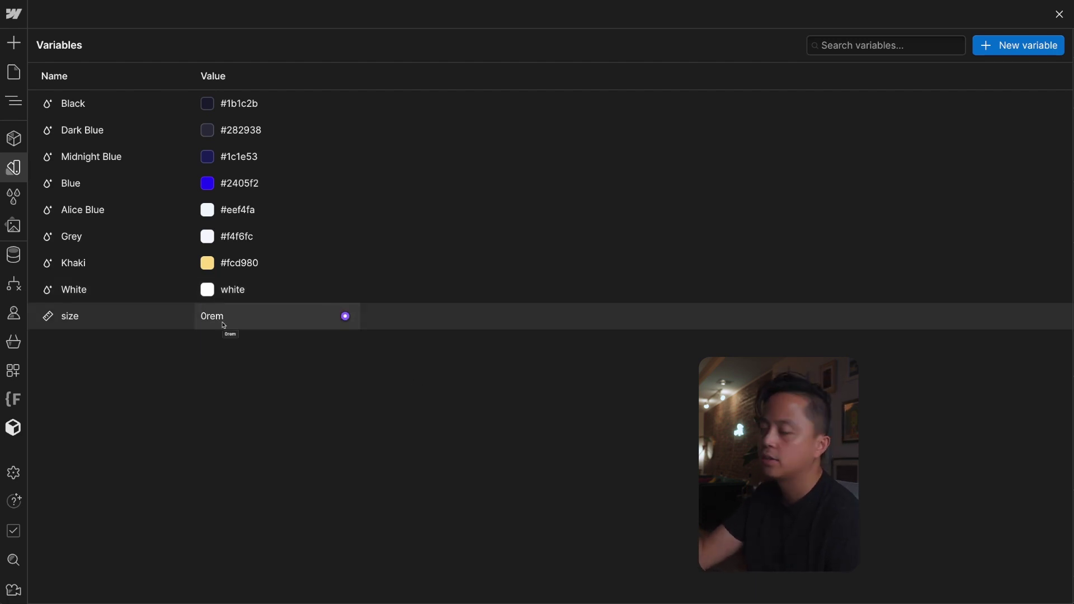
key(Escape)
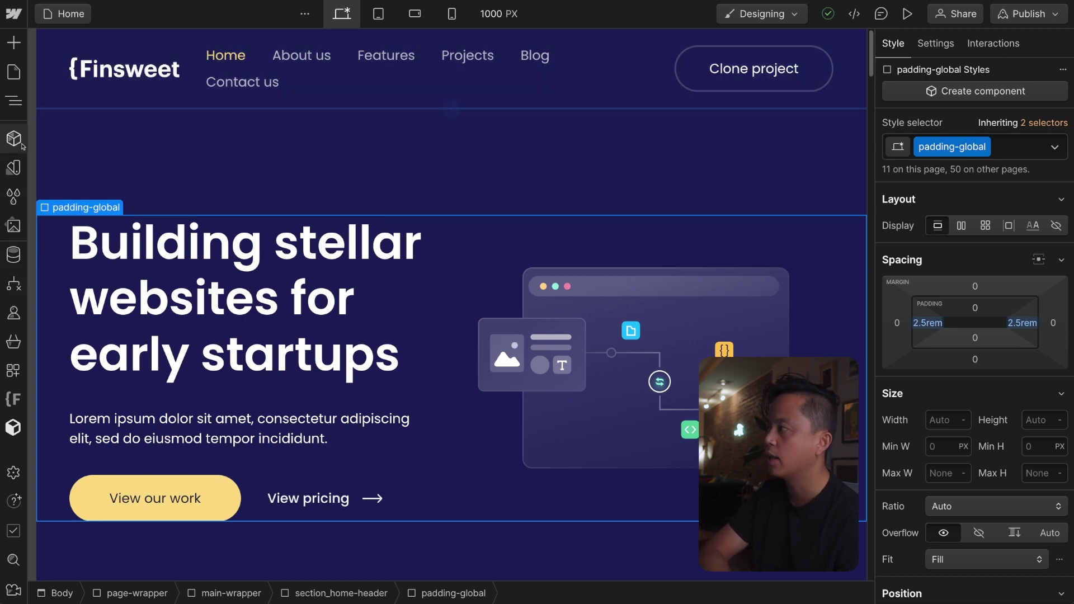
Browse the Assets panel, then switch to the CMS collections list
click(13, 225)
scroll(109, 414, down, 5)
scroll(109, 414, down, 5)
click(13, 255)
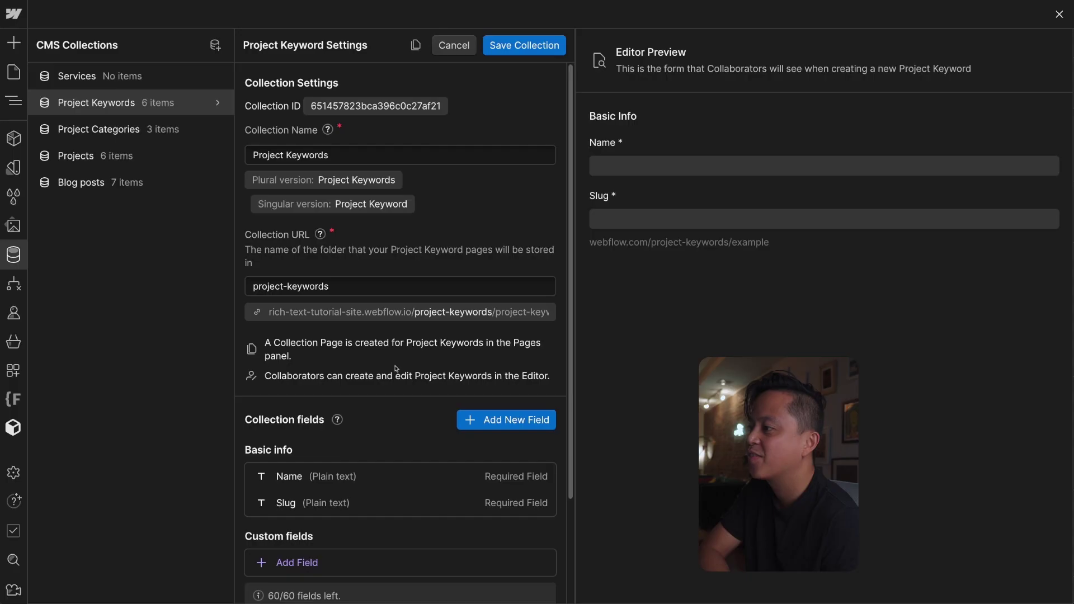
Cancel the Project Keywords settings, close its item list, and show the Pages list
scroll(397, 370, down, 2)
scroll(396, 369, up, 2)
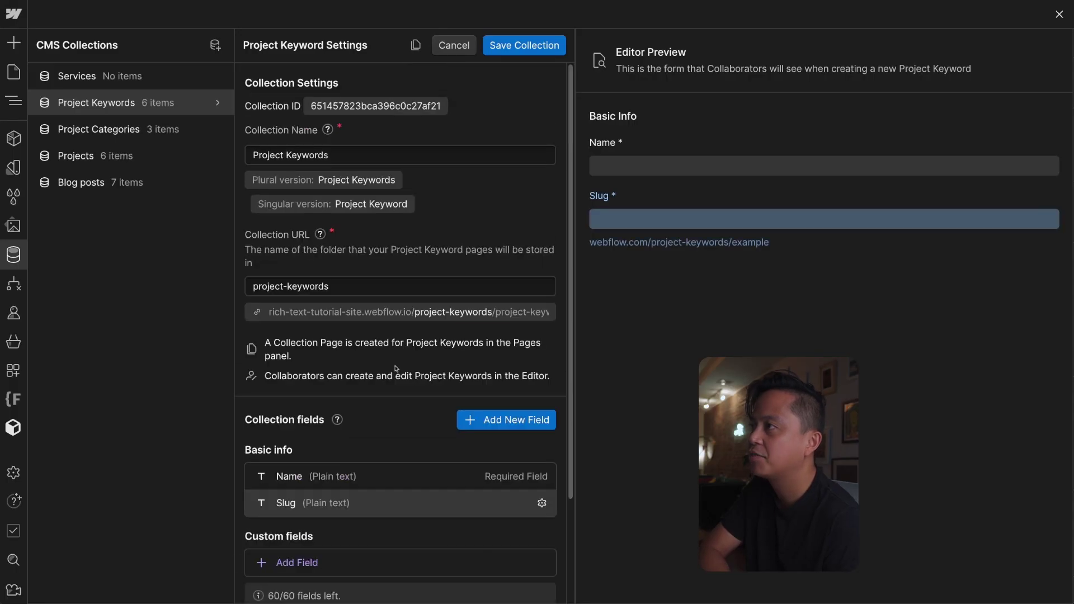
click(454, 45)
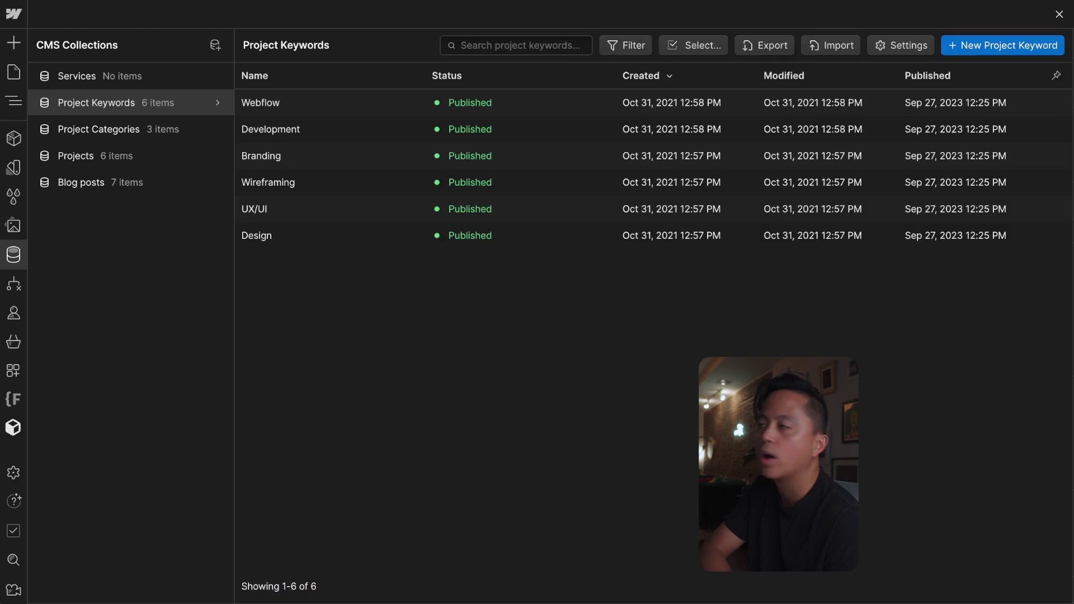
click(1060, 15)
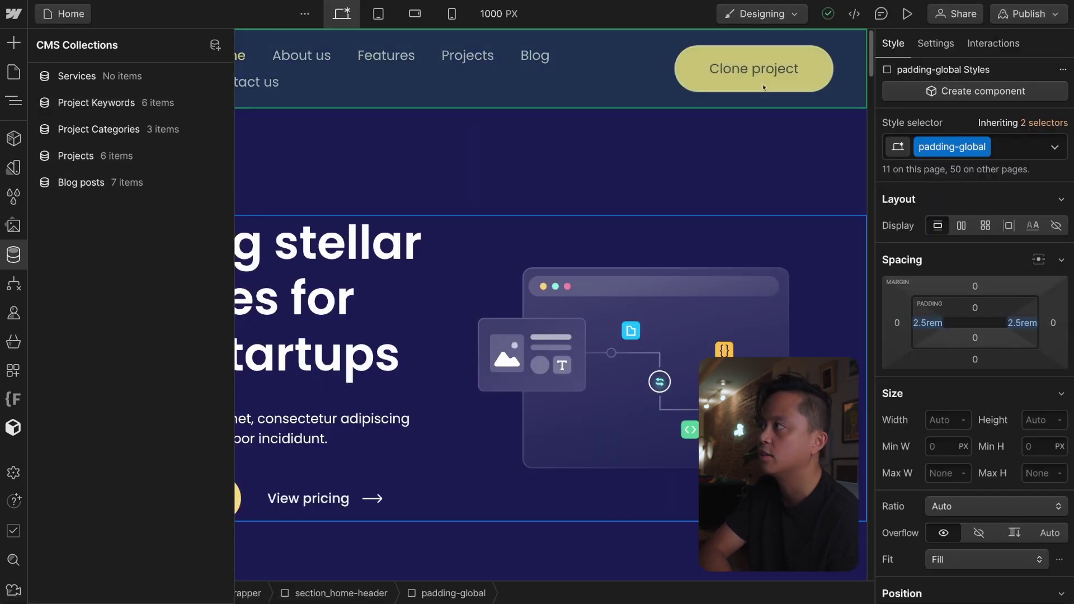
click(46, 13)
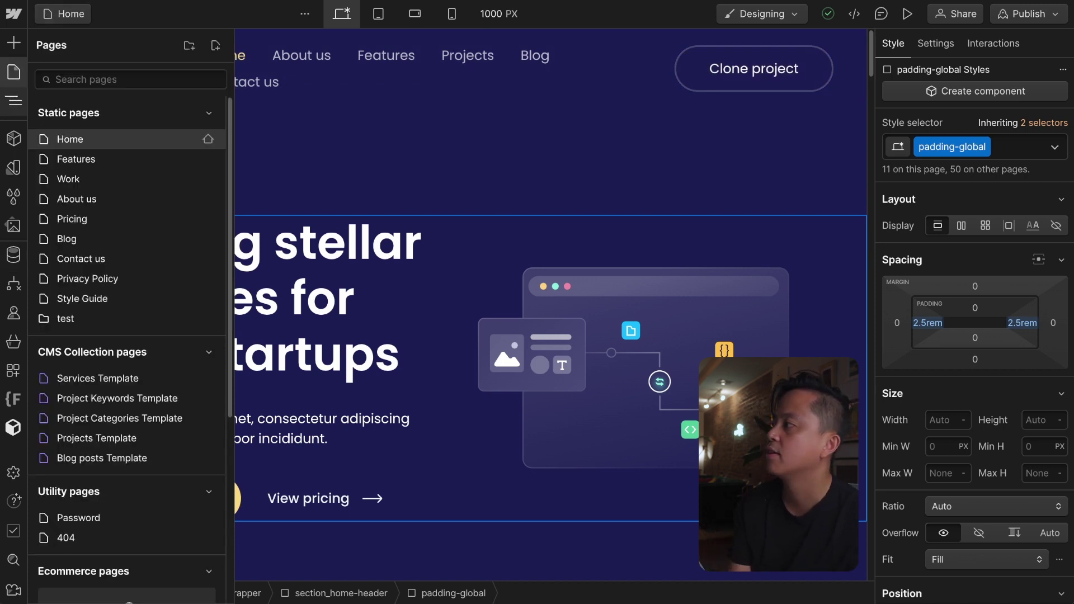
Switch to the Logic panel with L and dismiss the Users feature introduction
key(l)
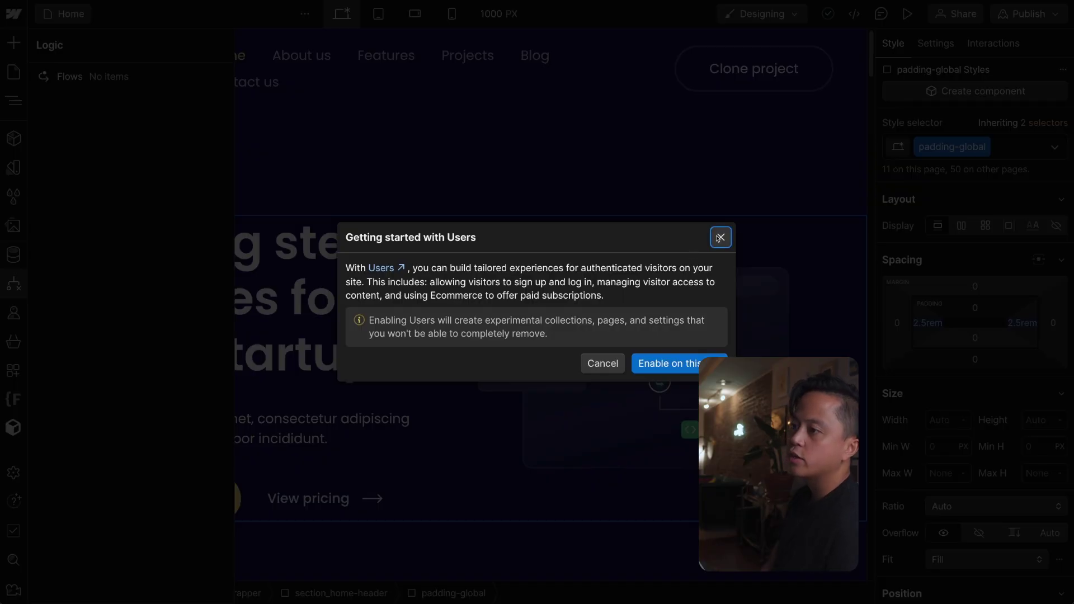
click(720, 237)
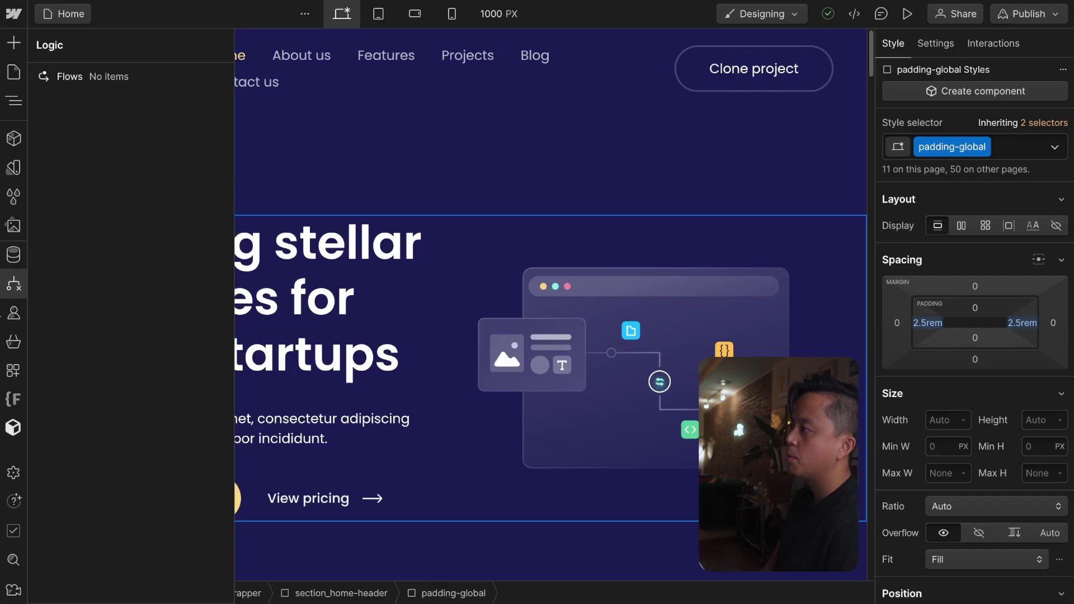
click(2, 313)
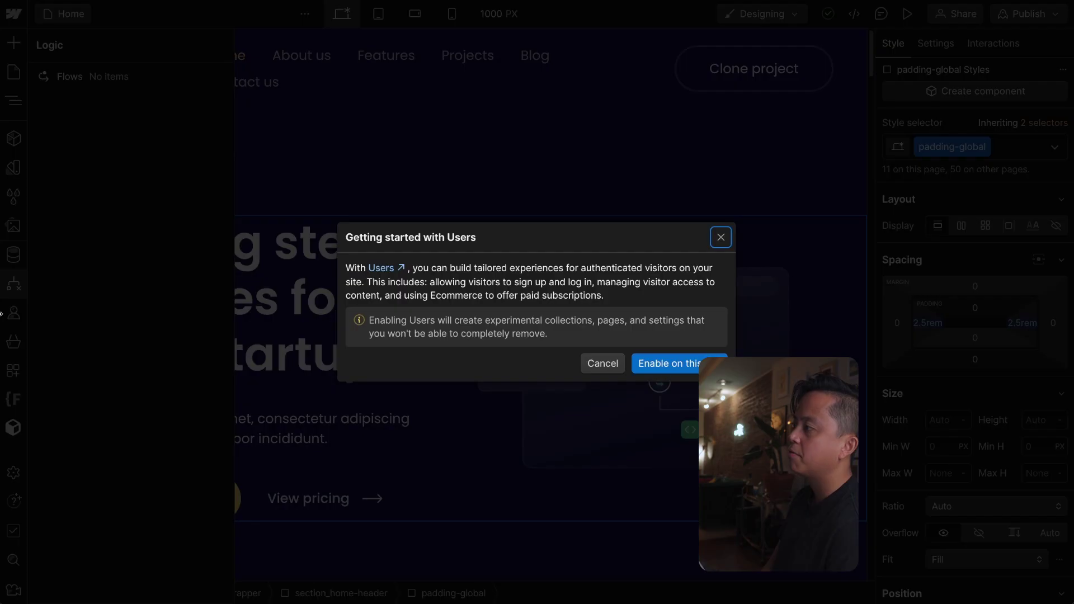
click(721, 238)
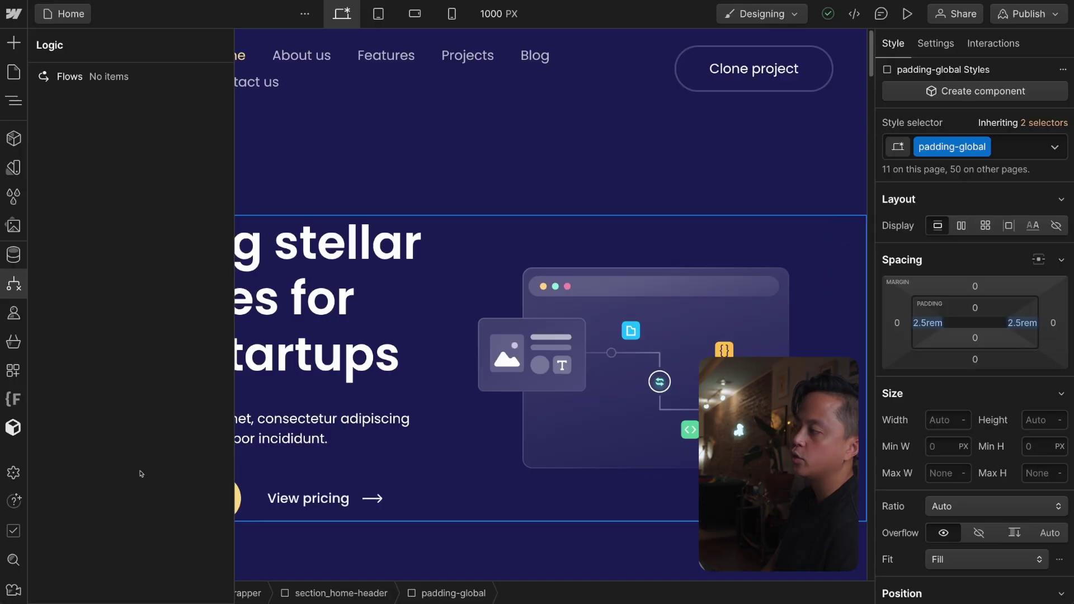
Show the empty Apps panel and browse the app marketplace via Find an App
click(21, 368)
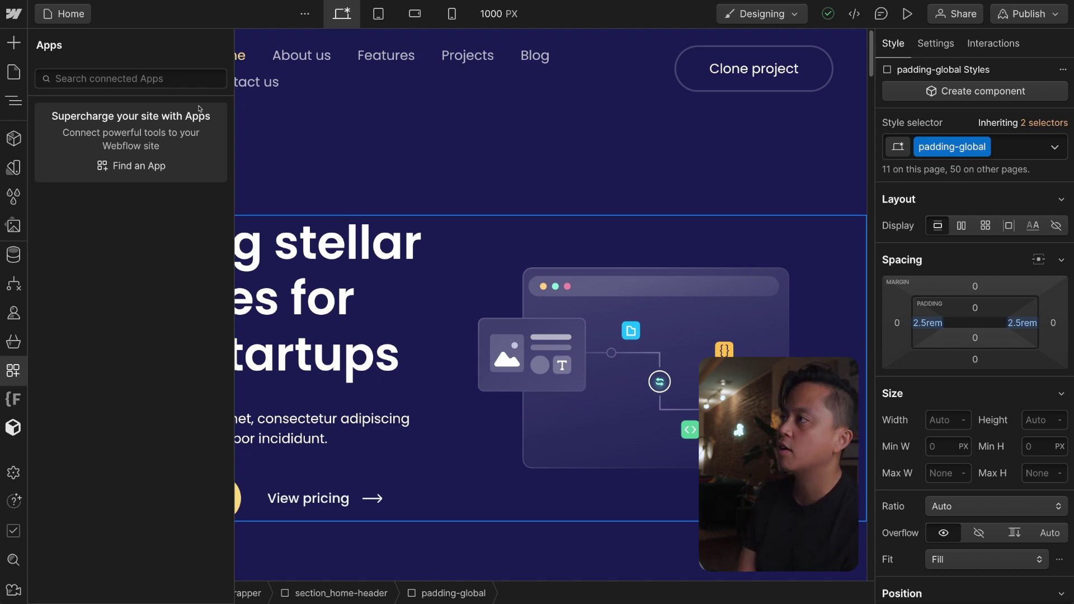
click(151, 171)
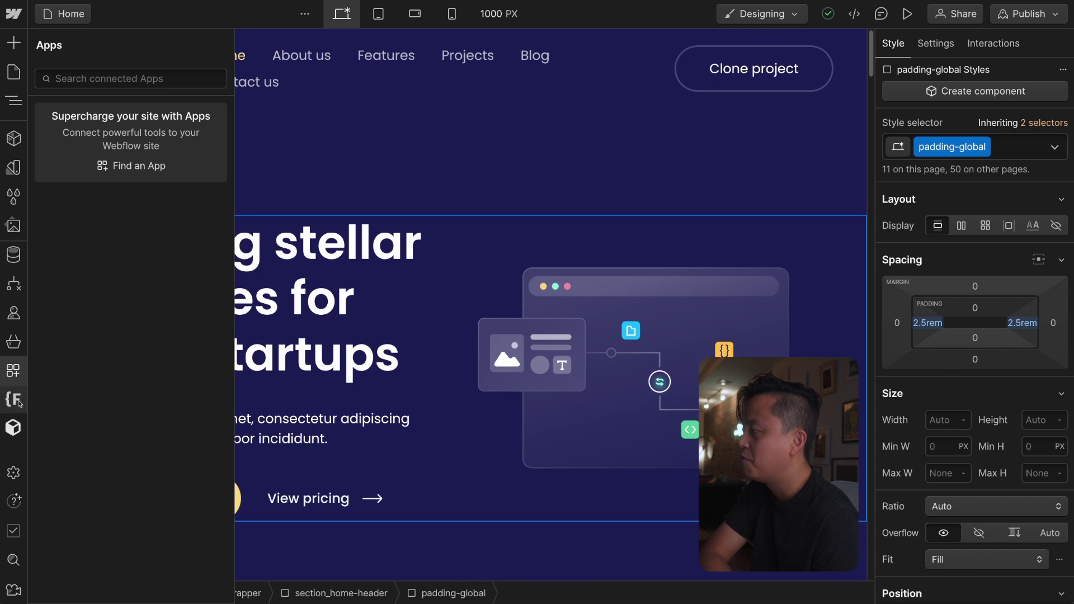
In General settings, switch off Add Layout buttons and toggle the onboarding checklist on, then off
click(21, 480)
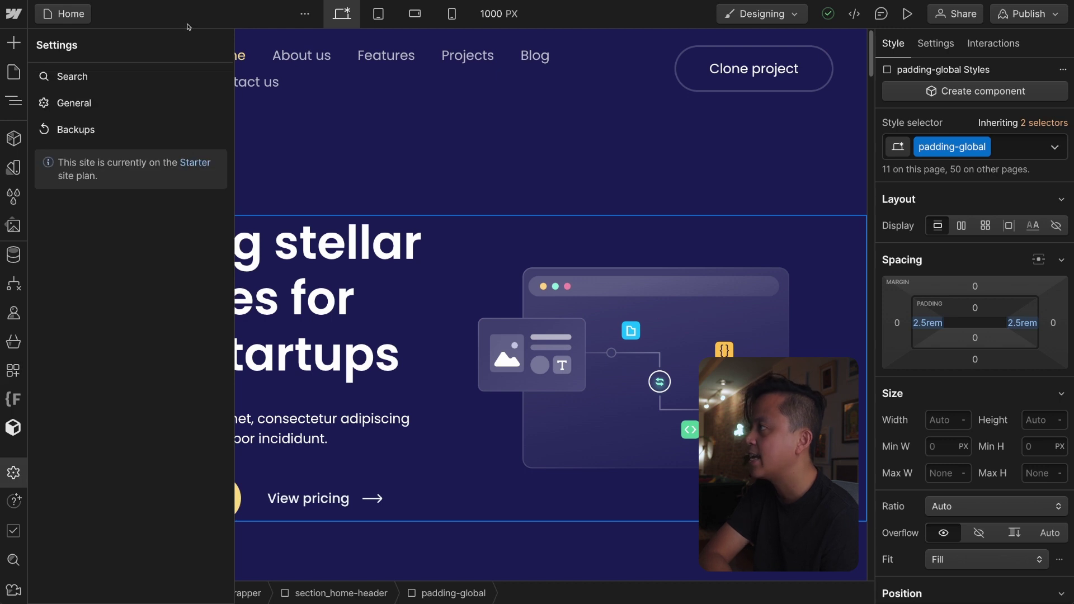
click(78, 103)
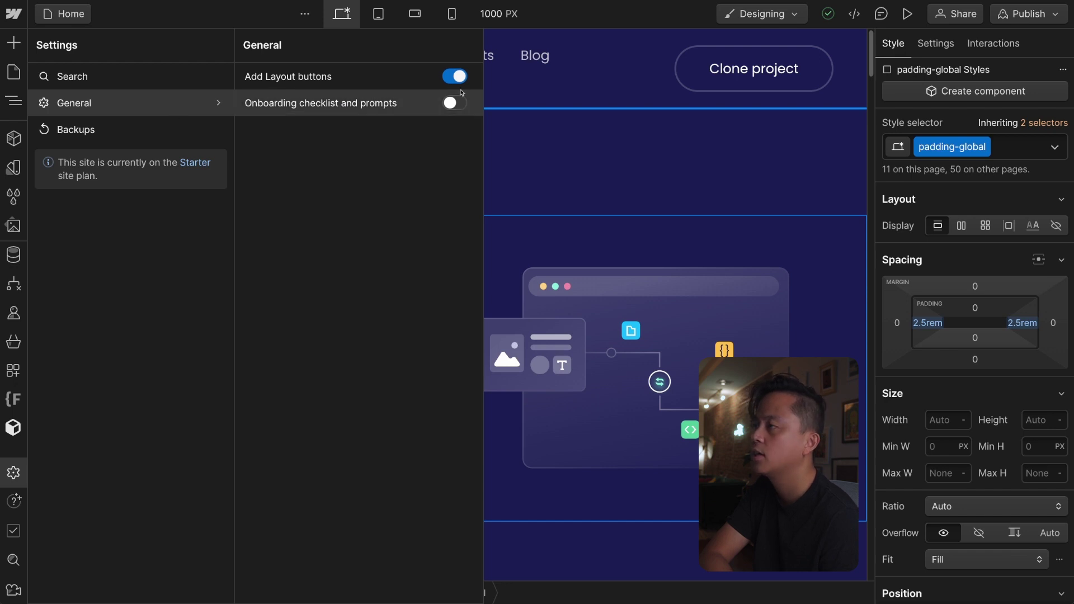
click(460, 78)
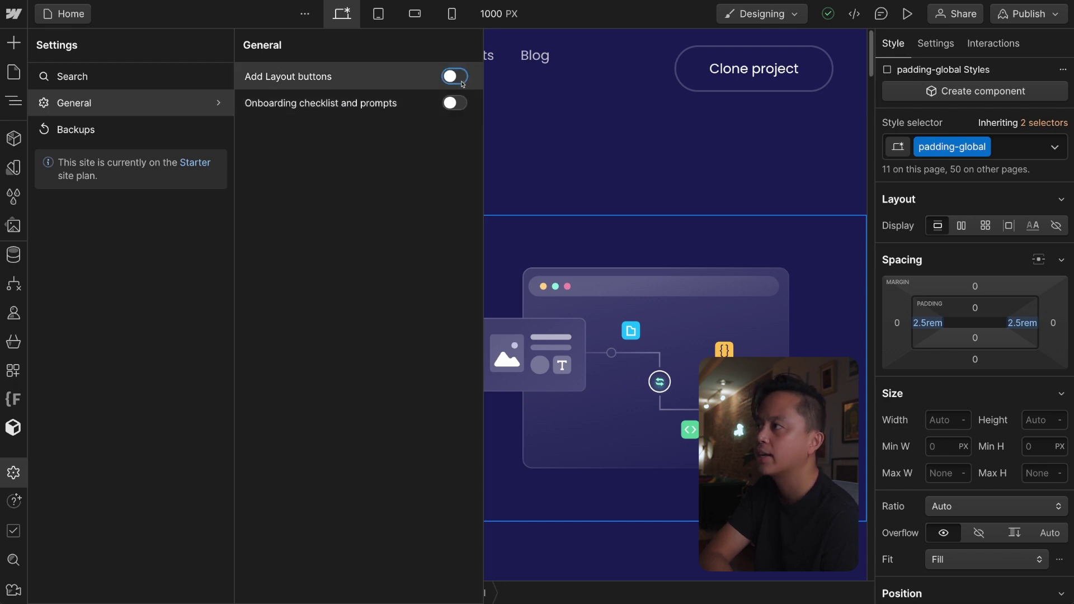
click(455, 103)
click(456, 103)
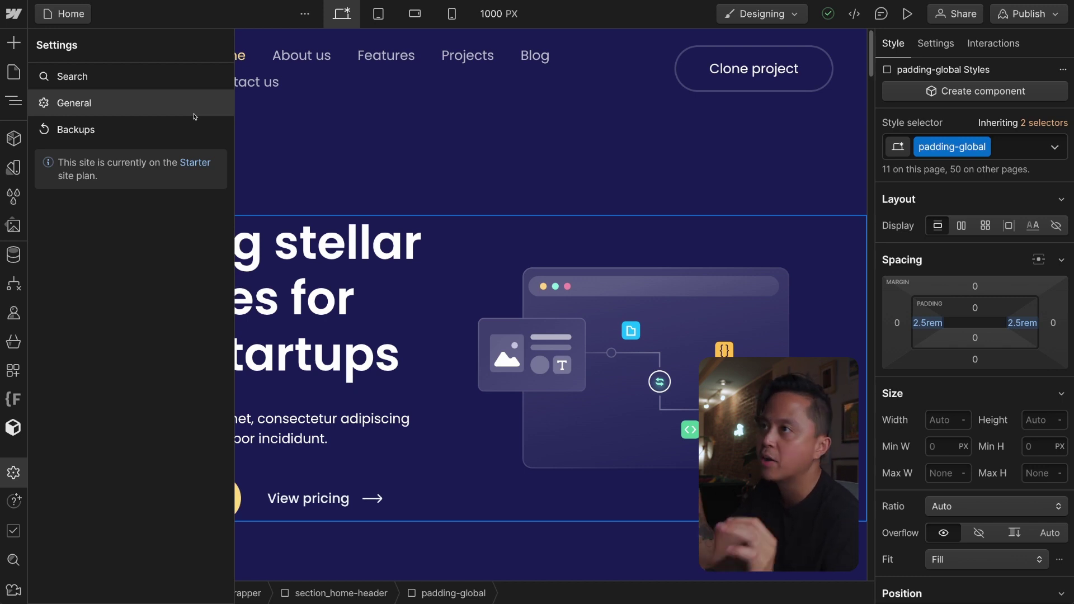
click(16, 495)
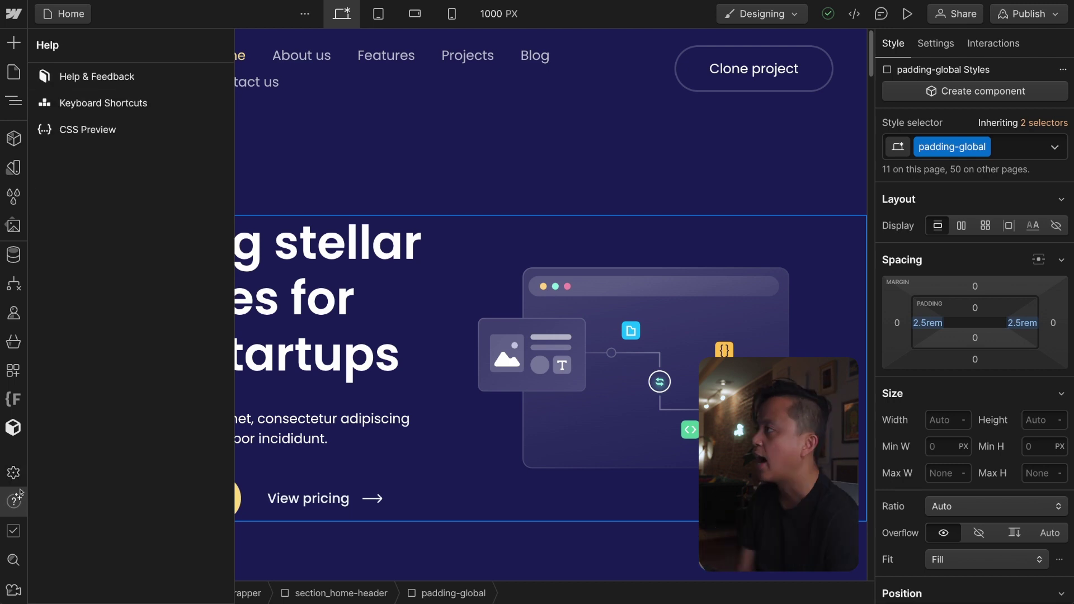
click(156, 128)
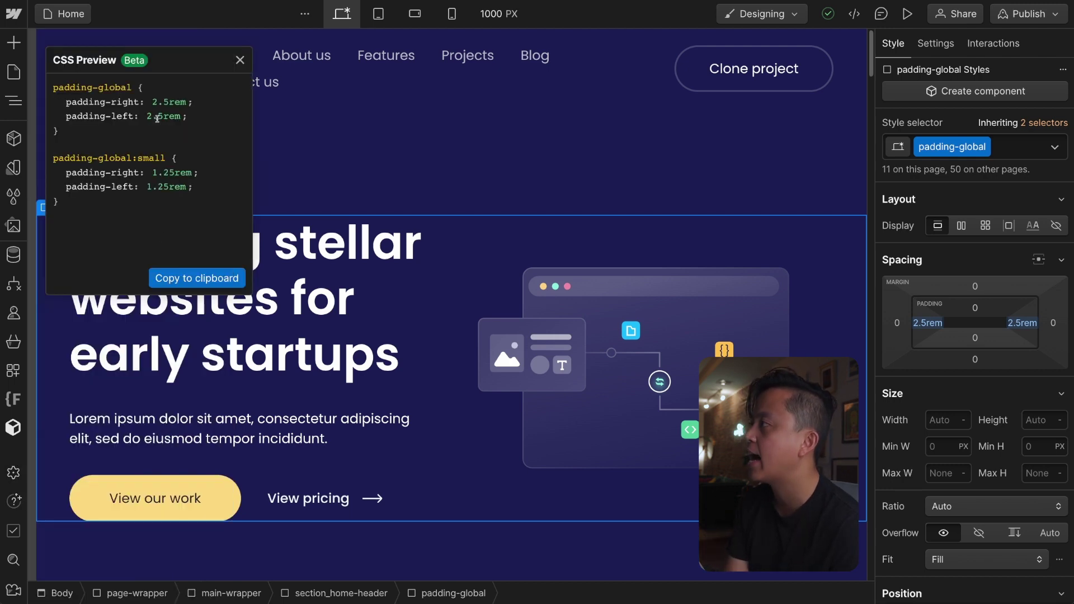
click(240, 61)
click(13, 473)
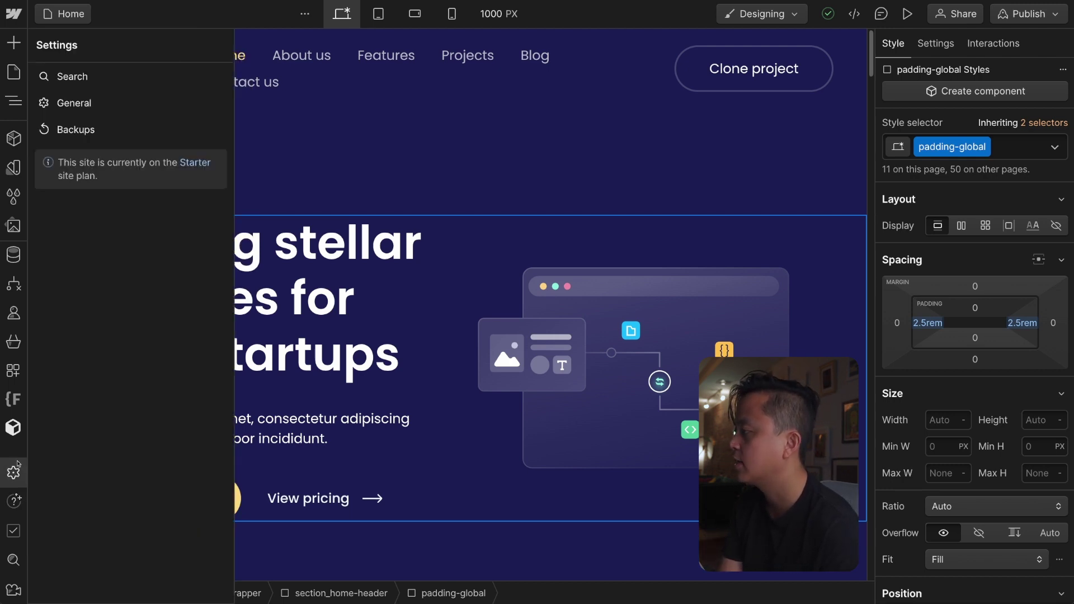
Look through the keyboard shortcuts cheatsheet, then close it
click(15, 501)
click(124, 101)
scroll(517, 292, down, 10)
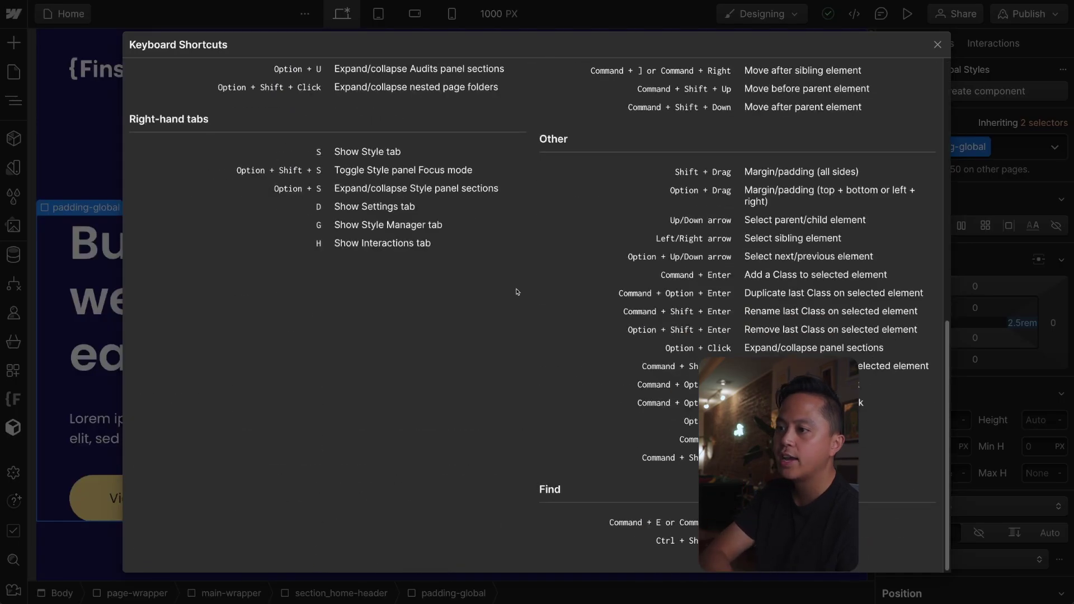
scroll(517, 292, up, 1)
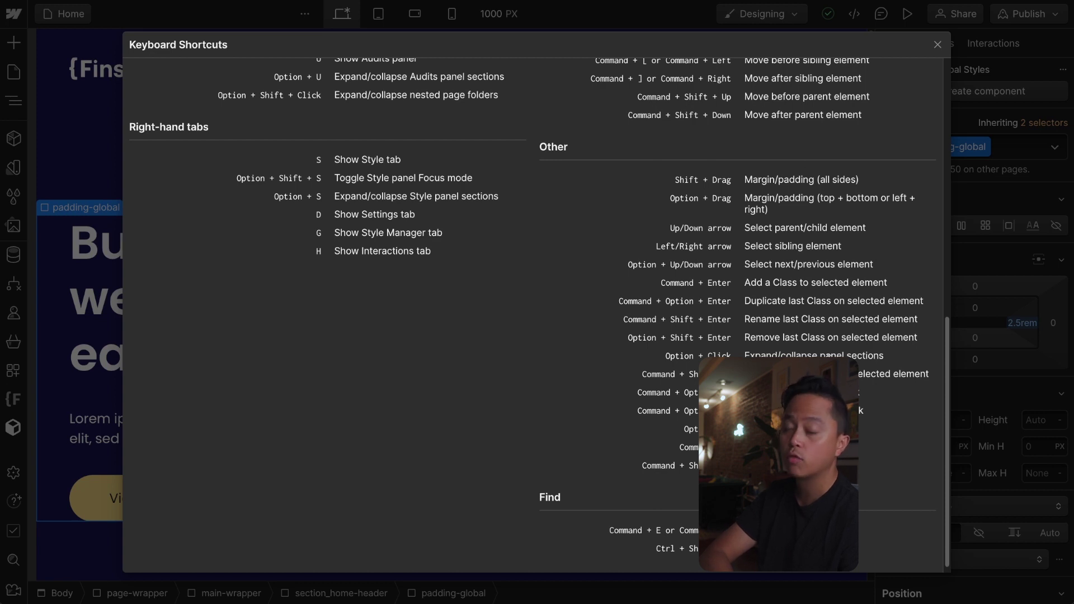
scroll(829, 355, up, 10)
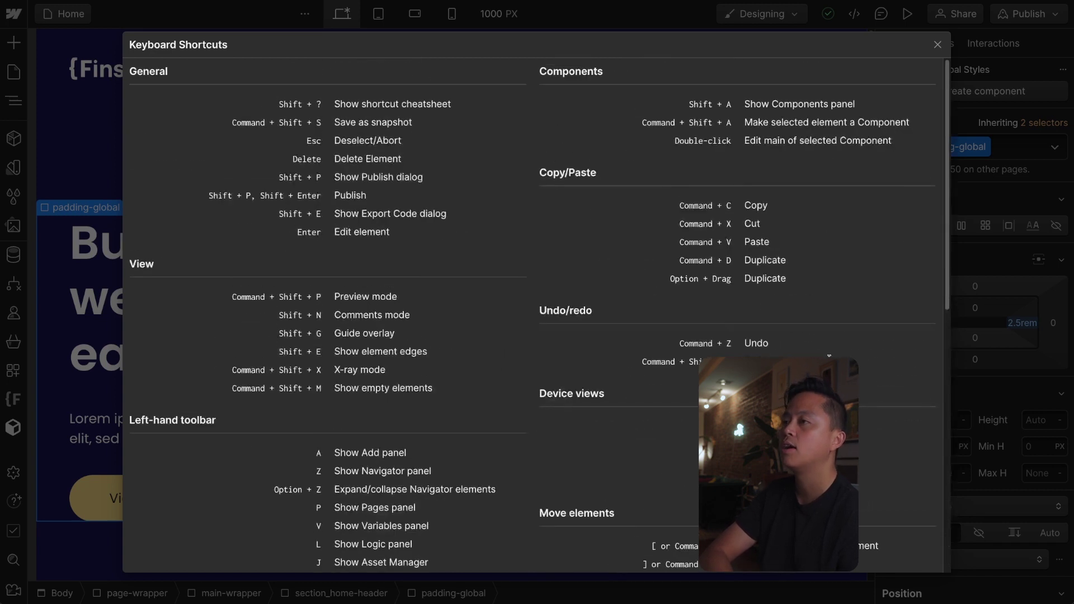
scroll(829, 355, down, 10)
scroll(829, 355, up, 10)
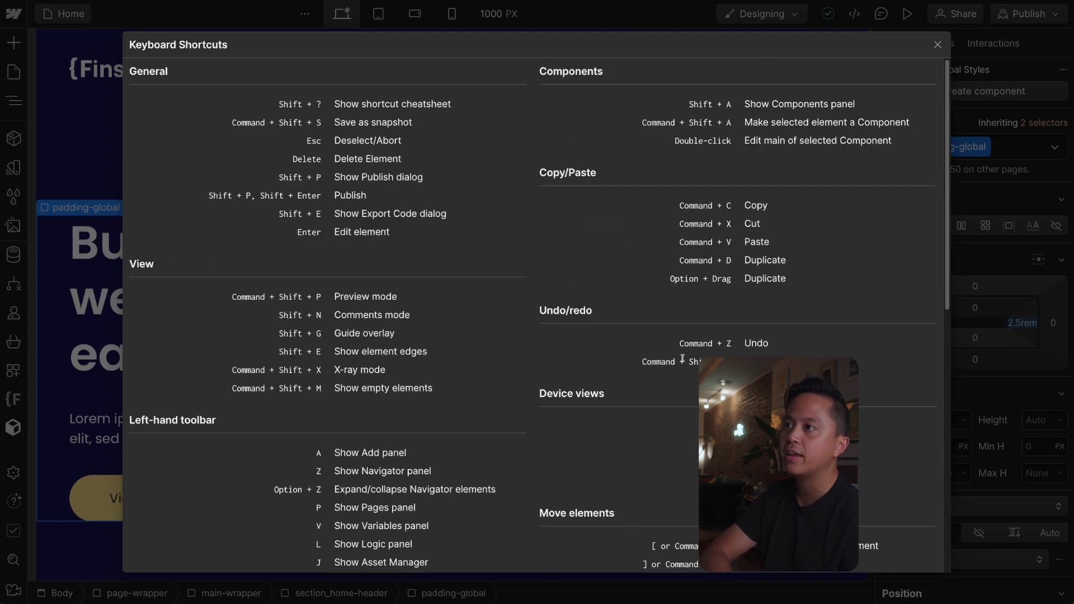
click(937, 45)
Show the page audit with U, open and dismiss Quick find, then close the audit
key(u)
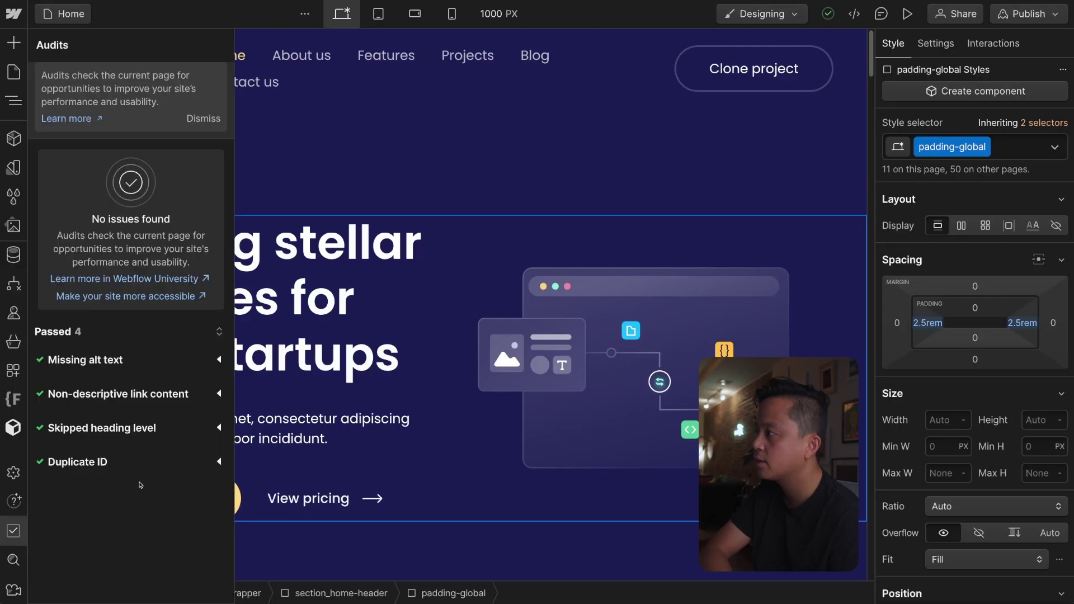
key(super+k)
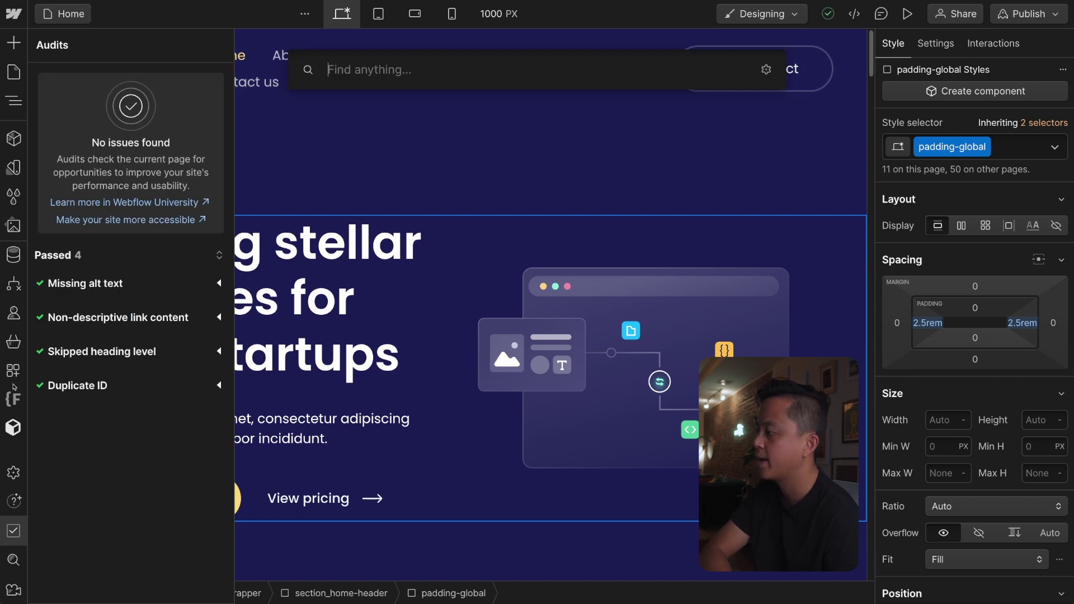
key(Escape)
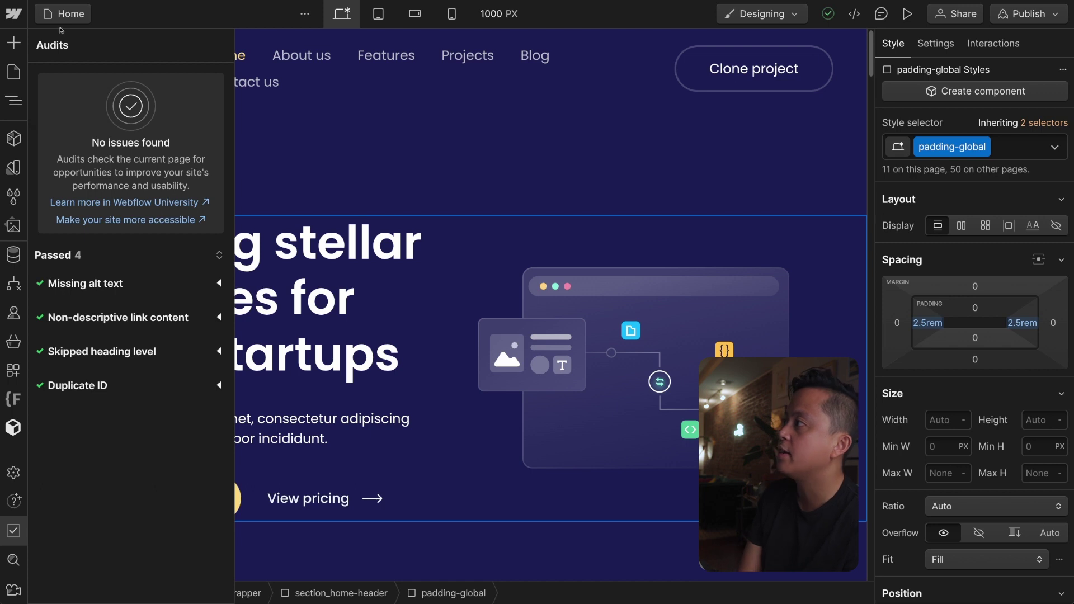
key(u)
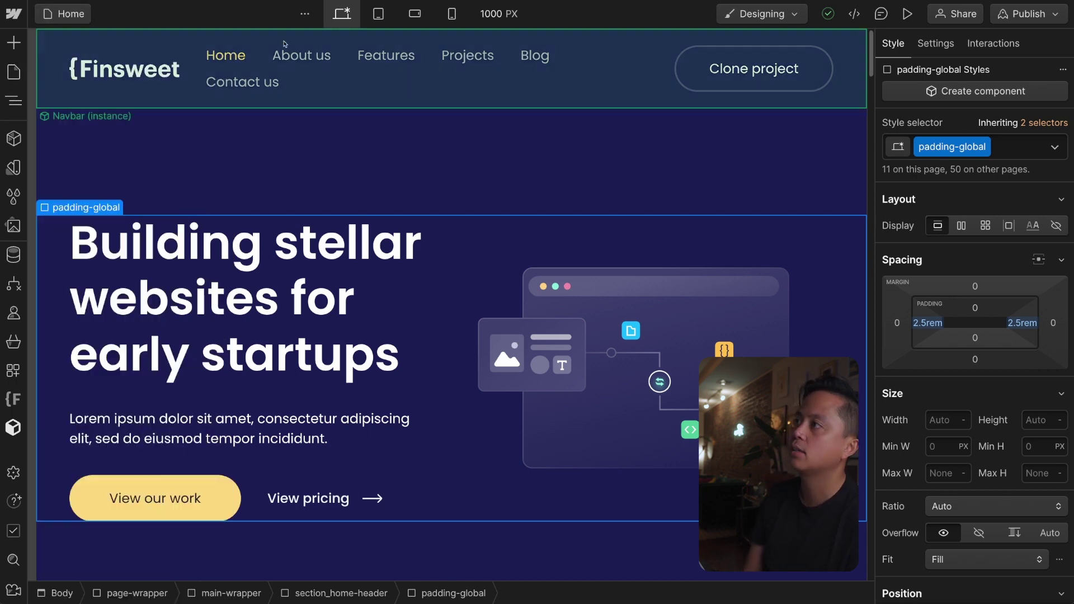
click(372, 17)
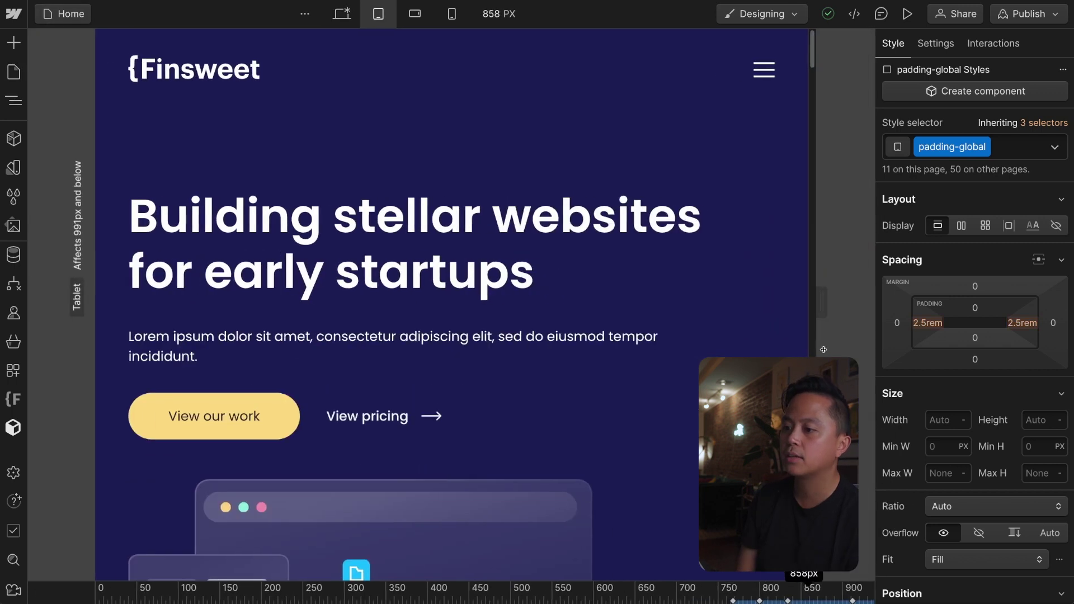
click(762, 14)
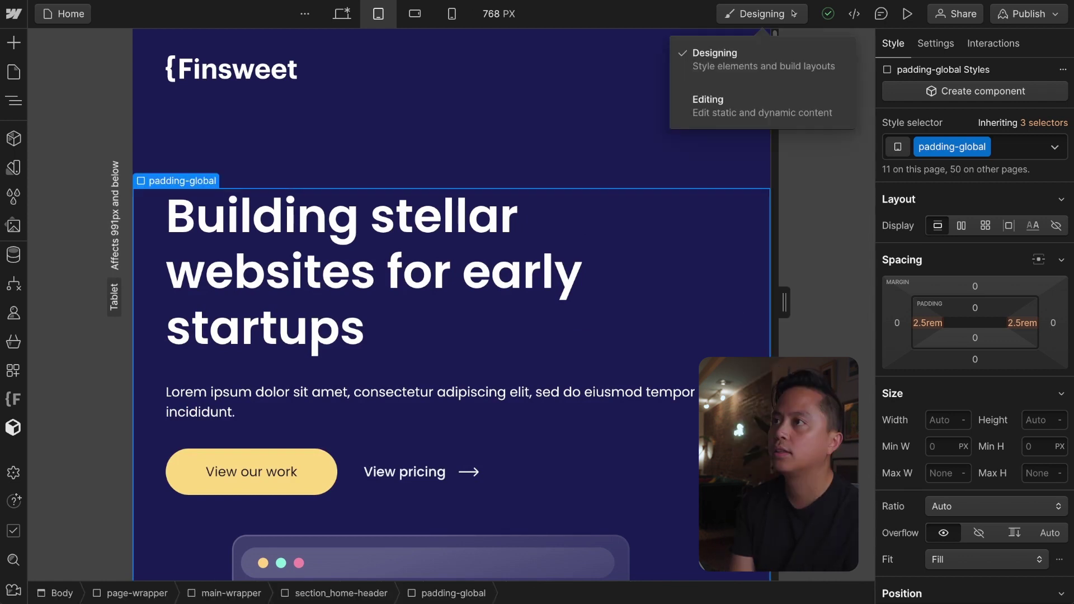
click(707, 95)
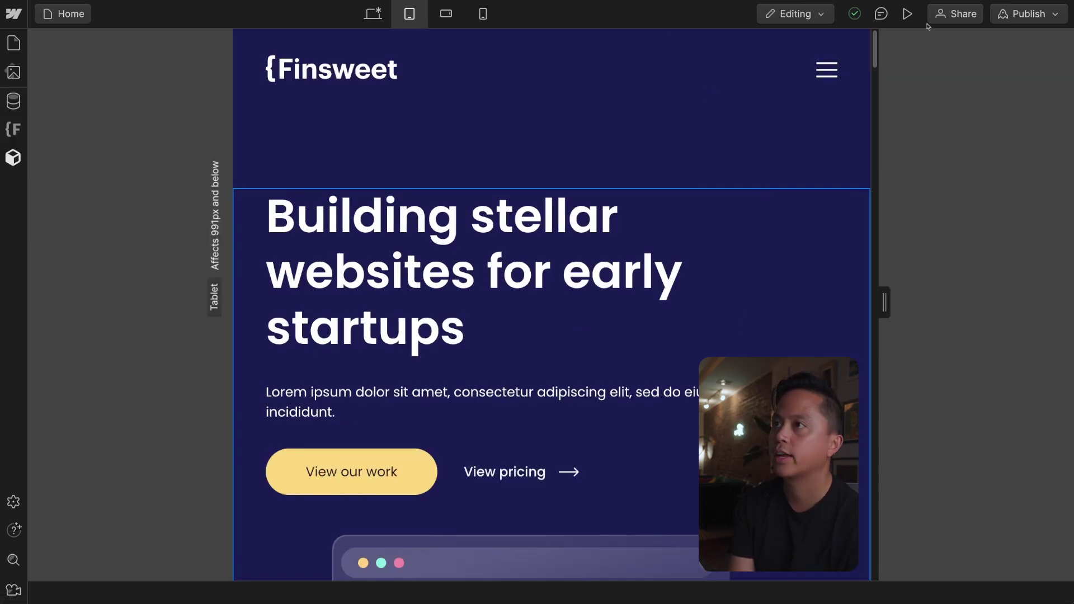
click(818, 18)
click(816, 35)
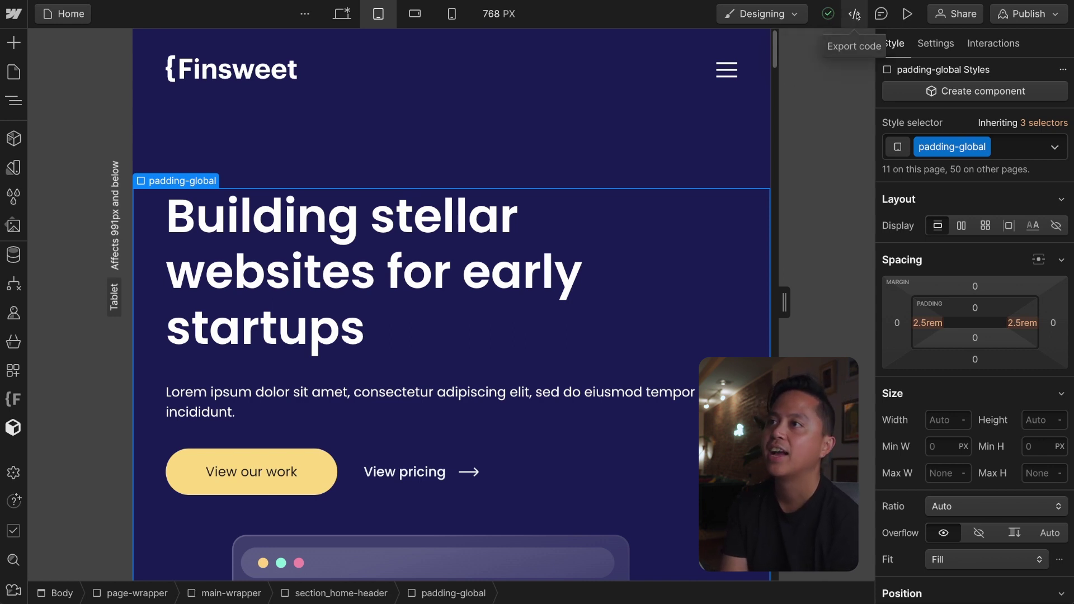
Check code export and preview, then switch back to the desktop breakpoint and preview again
click(855, 15)
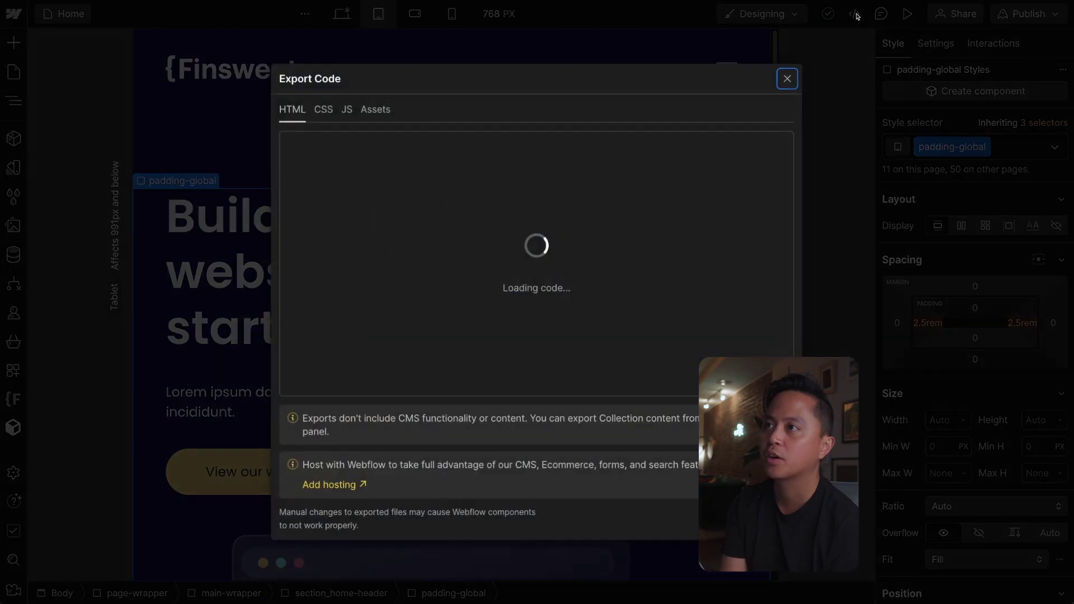
click(788, 79)
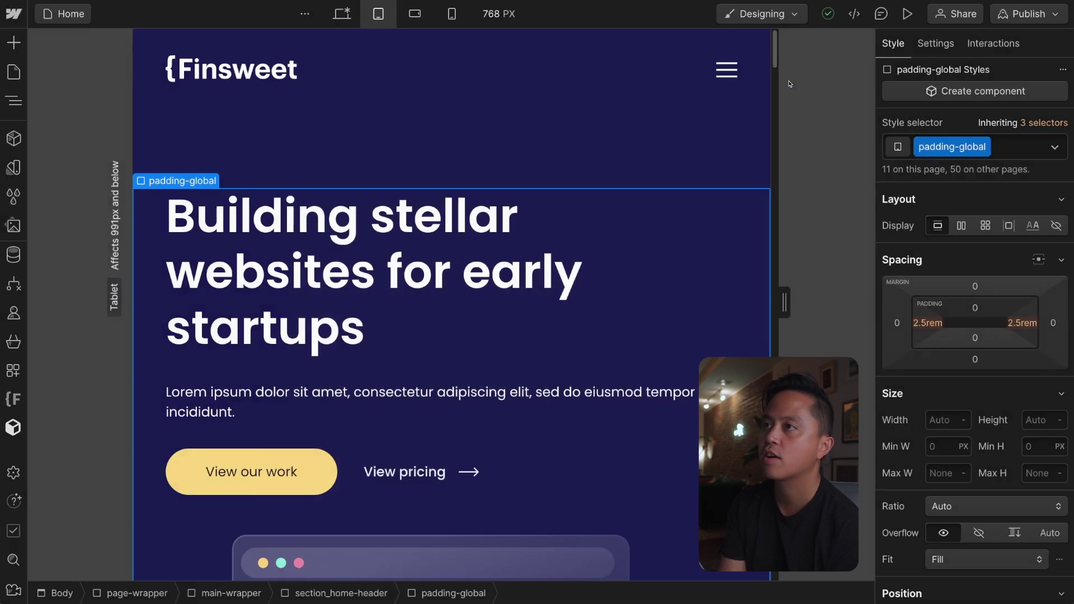
click(908, 14)
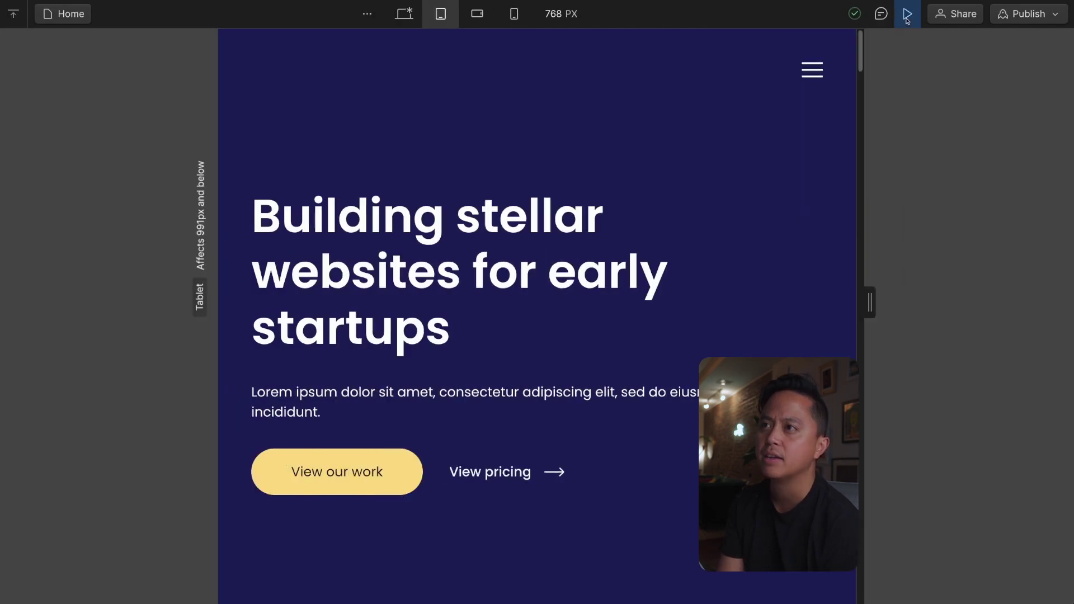
key(Escape)
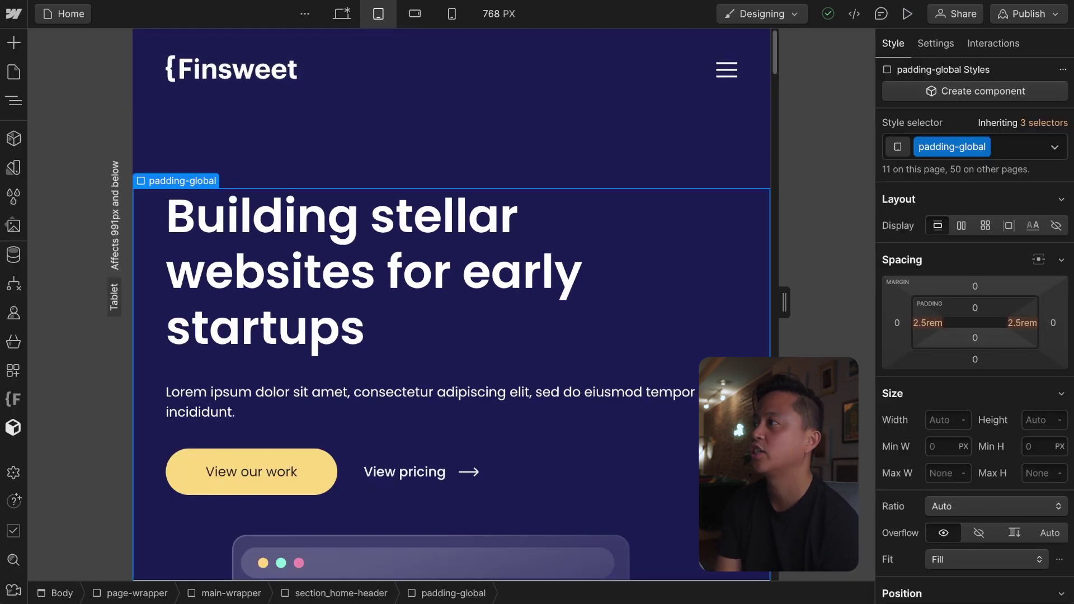
key(shift+1)
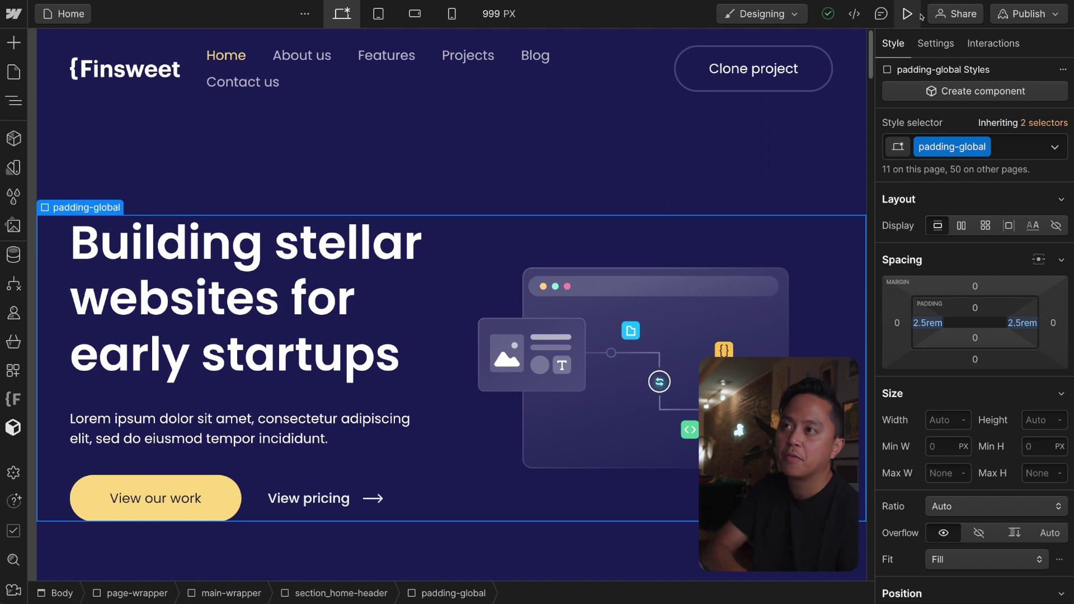
click(922, 17)
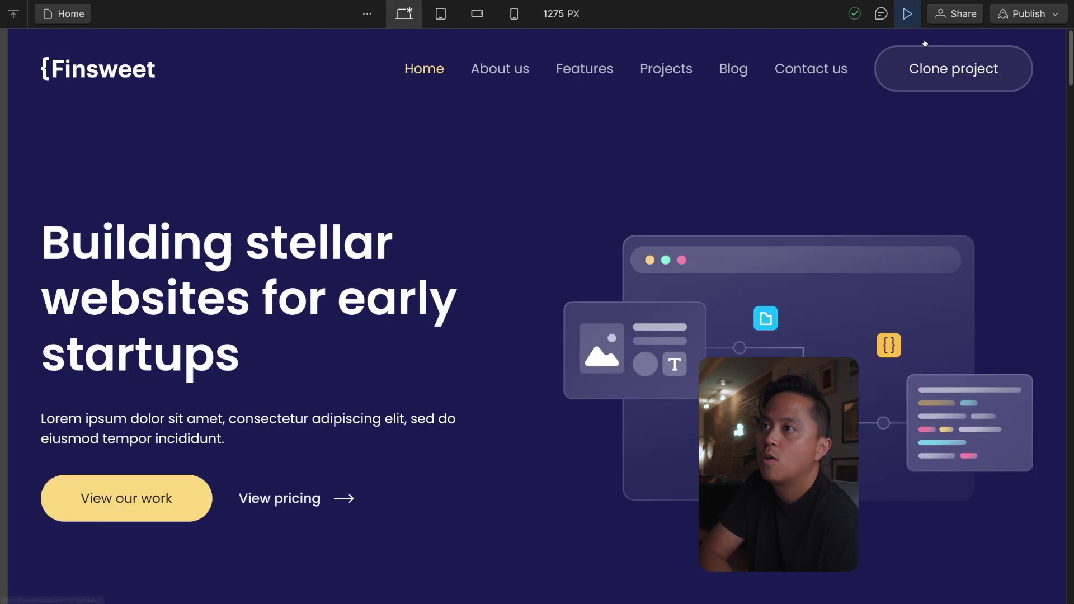
Exit preview, show the Share site options, and open then close the Publish options
click(908, 13)
click(958, 16)
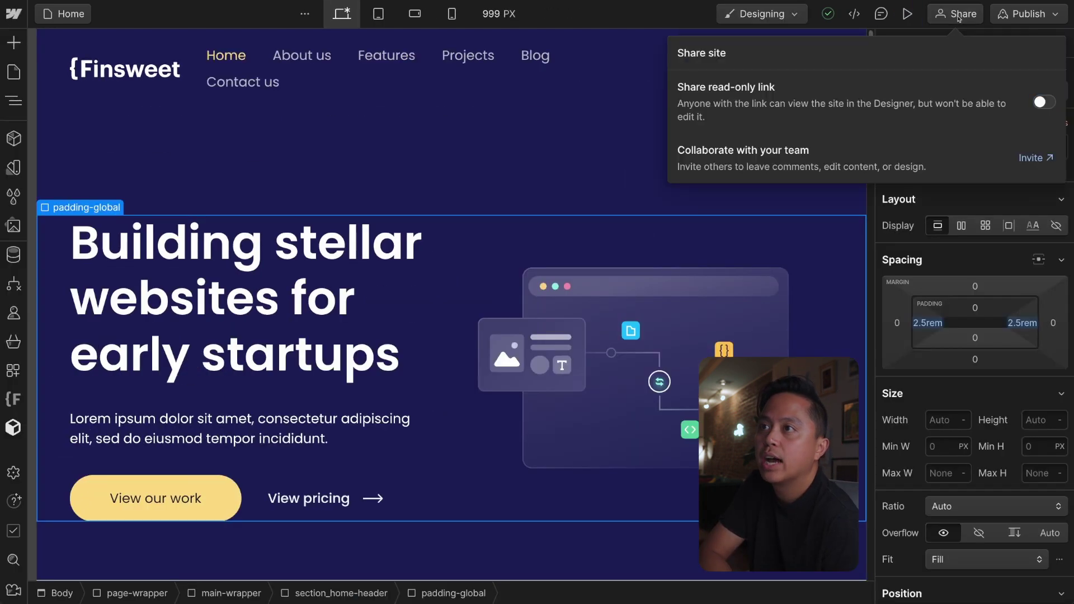
click(1055, 15)
click(1052, 13)
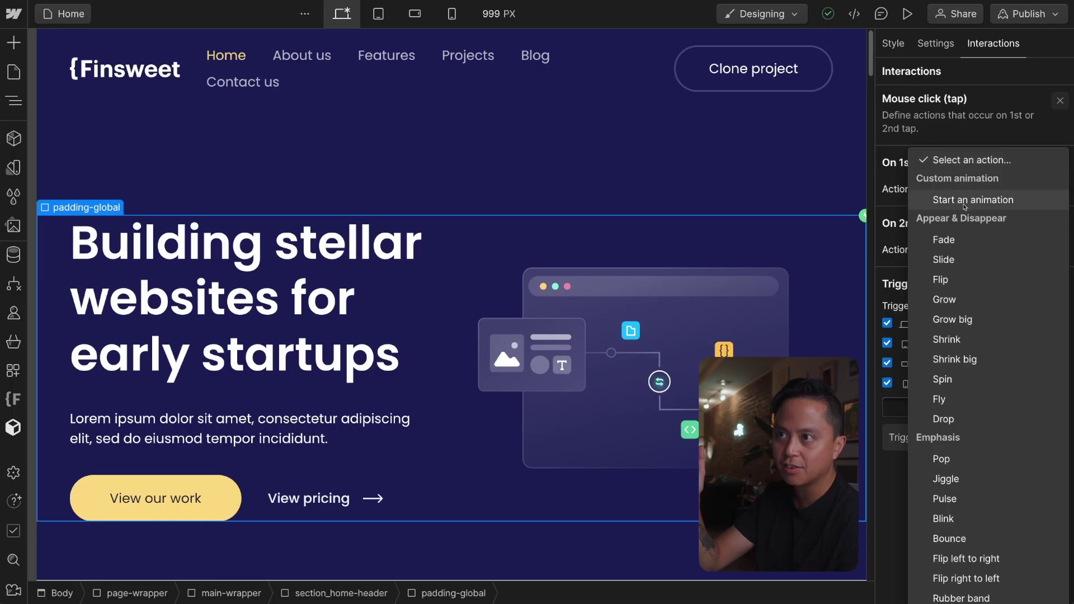
Set the click to Start an animation using Faq Content [Open] and open it for editing
click(940, 199)
click(1034, 266)
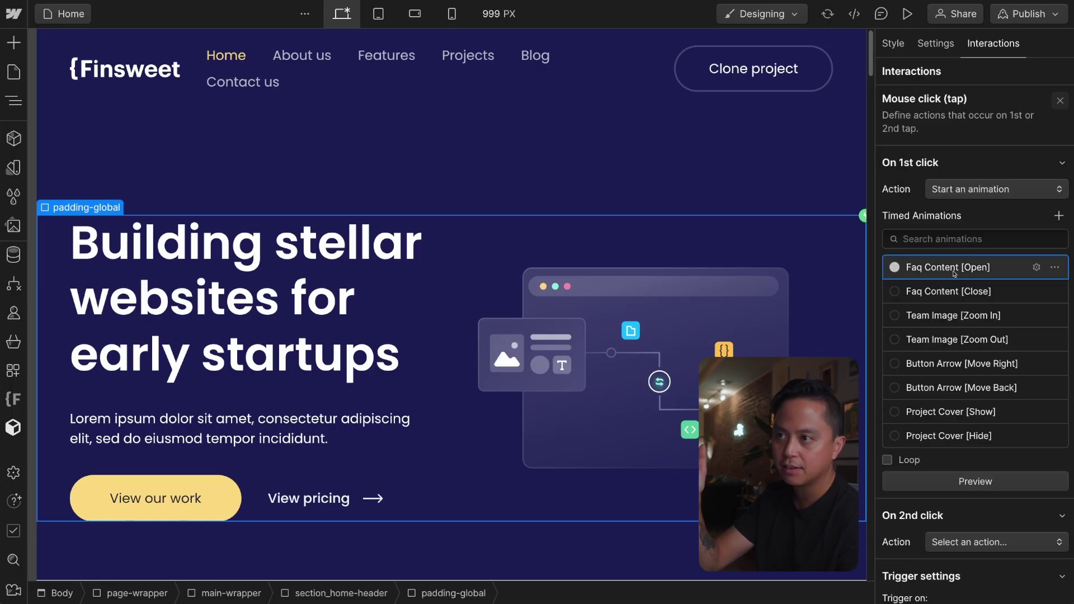
click(1034, 267)
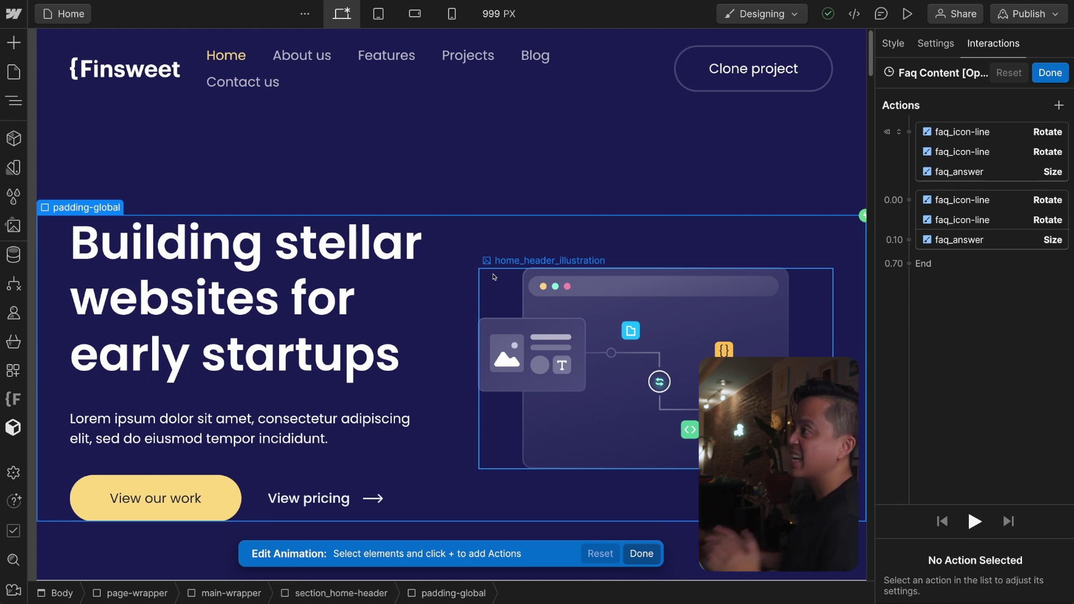
Go to Site settings from the Webflow menu and view Site access: four admins, one guest
click(13, 13)
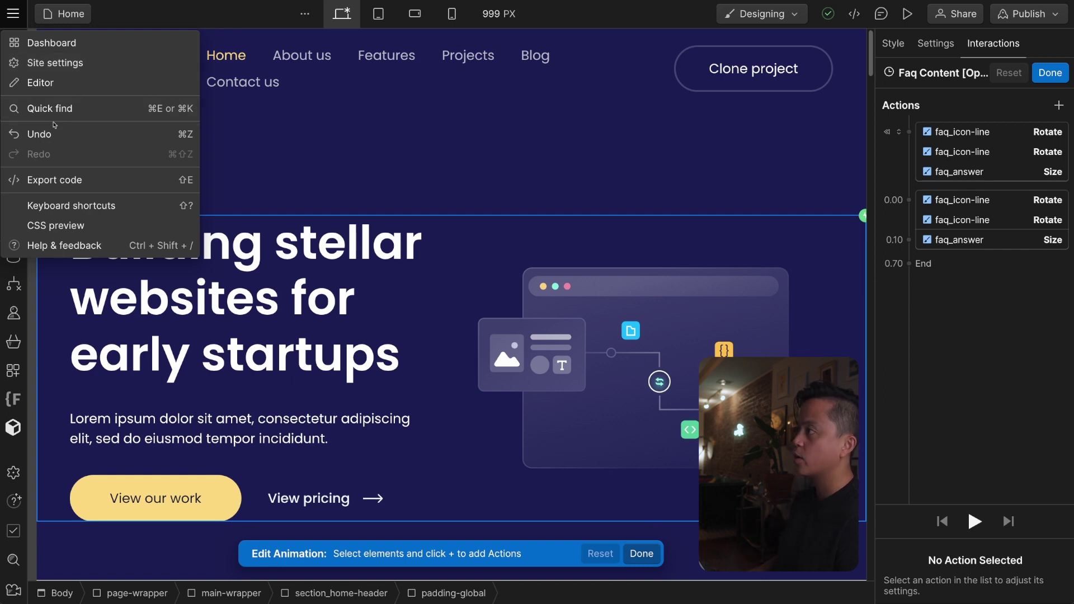
click(45, 64)
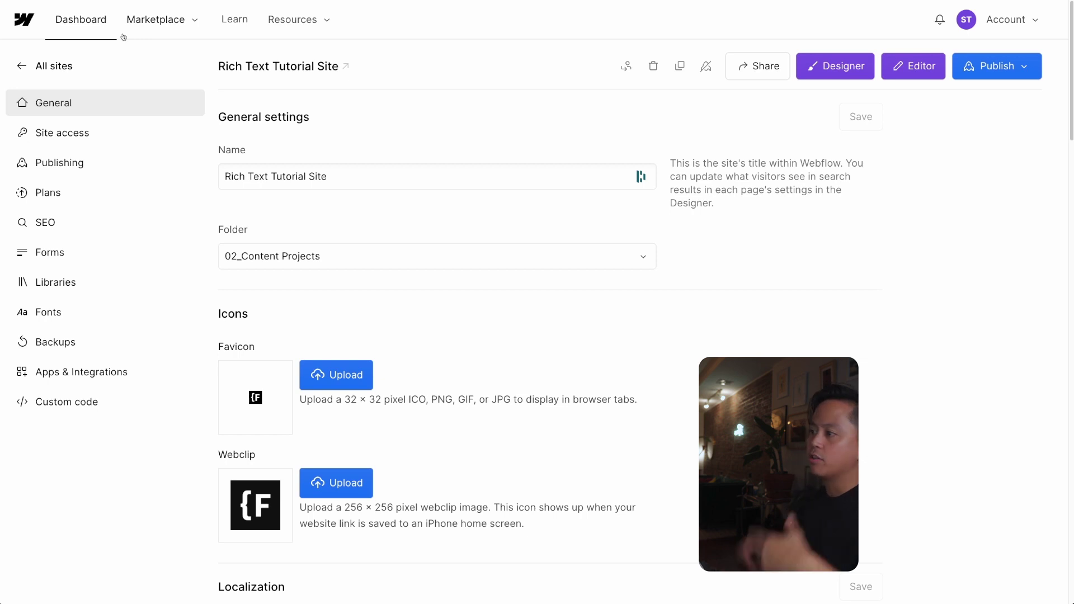
click(127, 133)
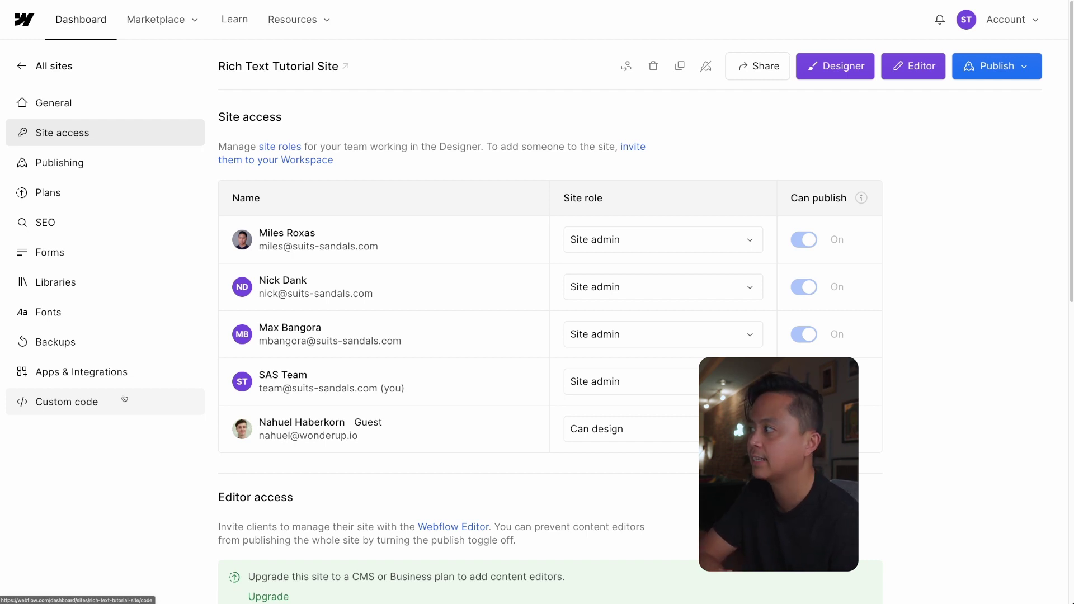
Scroll through Site access, then view Custom code showing the font-smoothing CSS in the head
scroll(463, 348, down, 10)
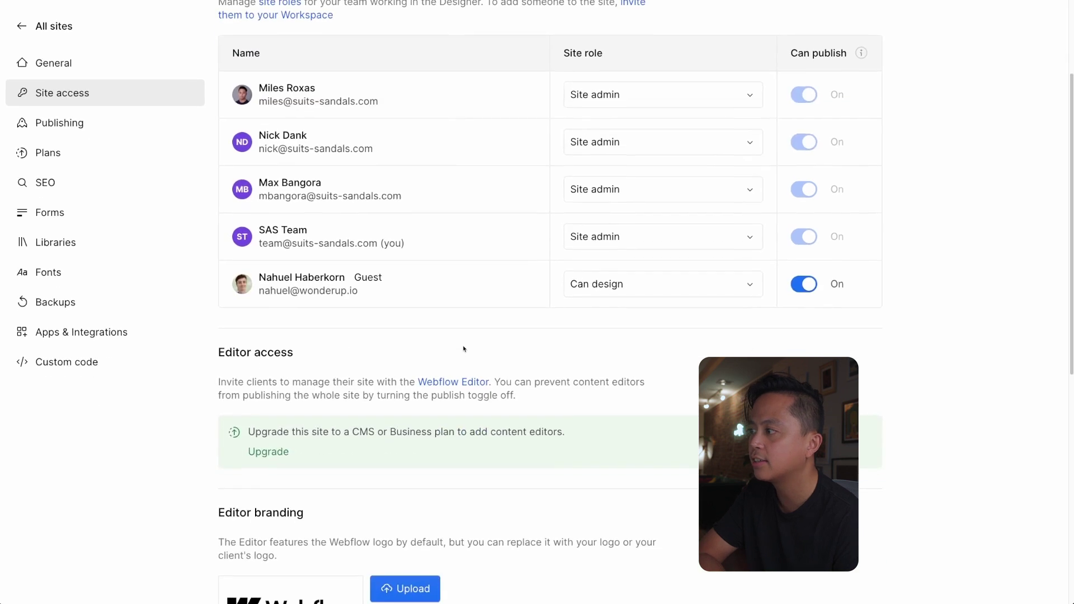
scroll(463, 348, up, 10)
scroll(464, 348, down, 10)
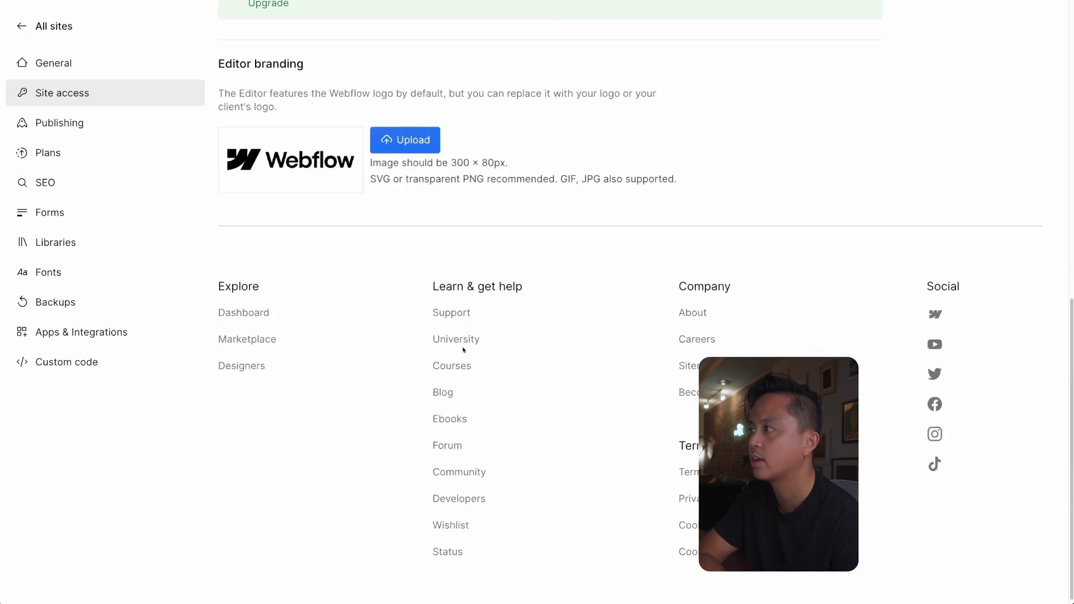
scroll(460, 349, up, 10)
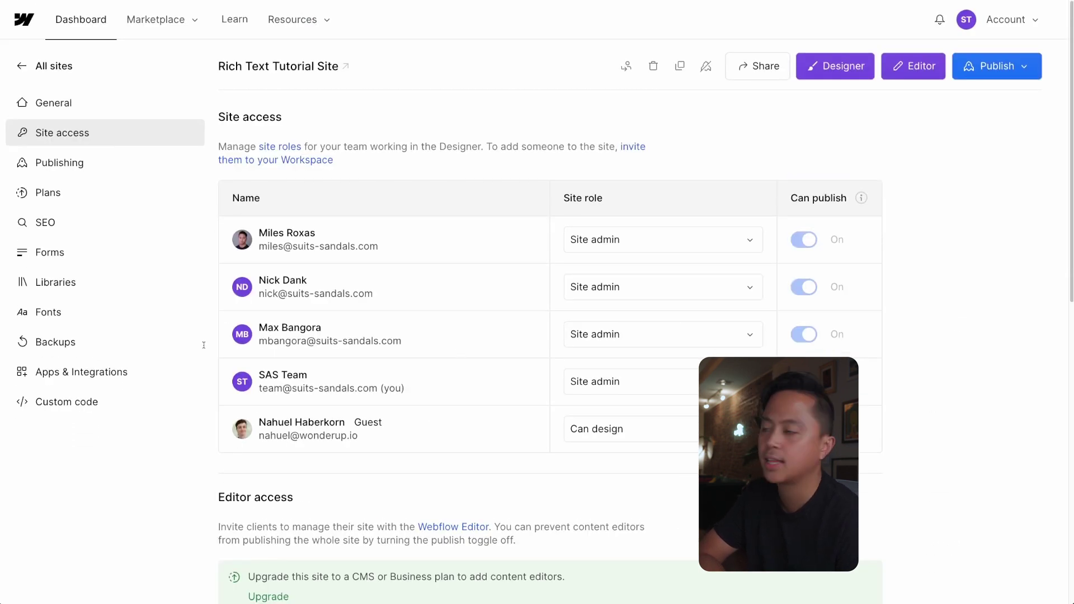
click(66, 402)
scroll(487, 272, down, 10)
scroll(486, 272, up, 10)
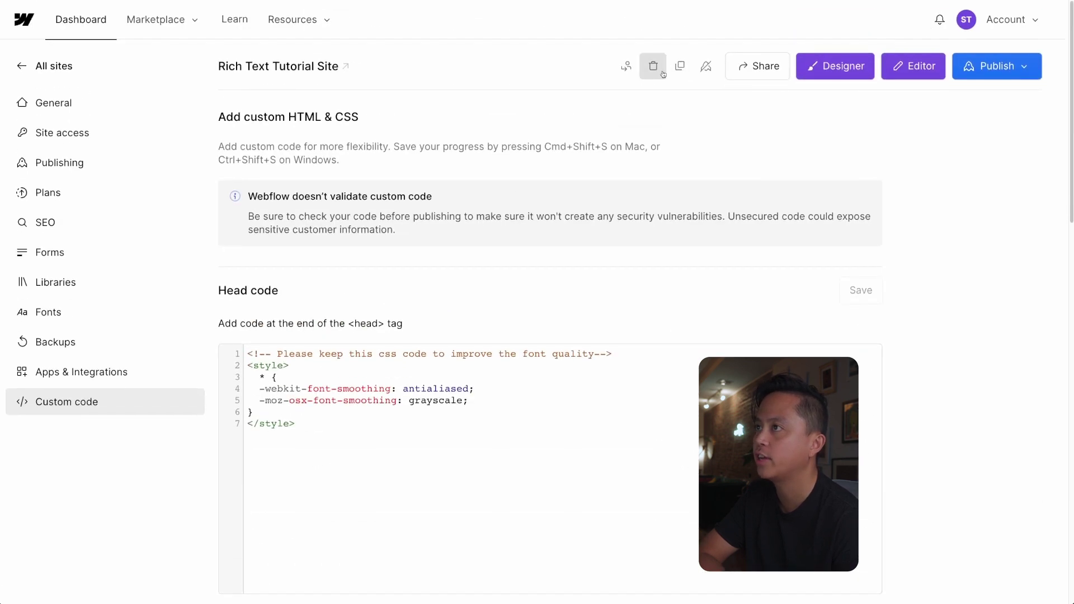